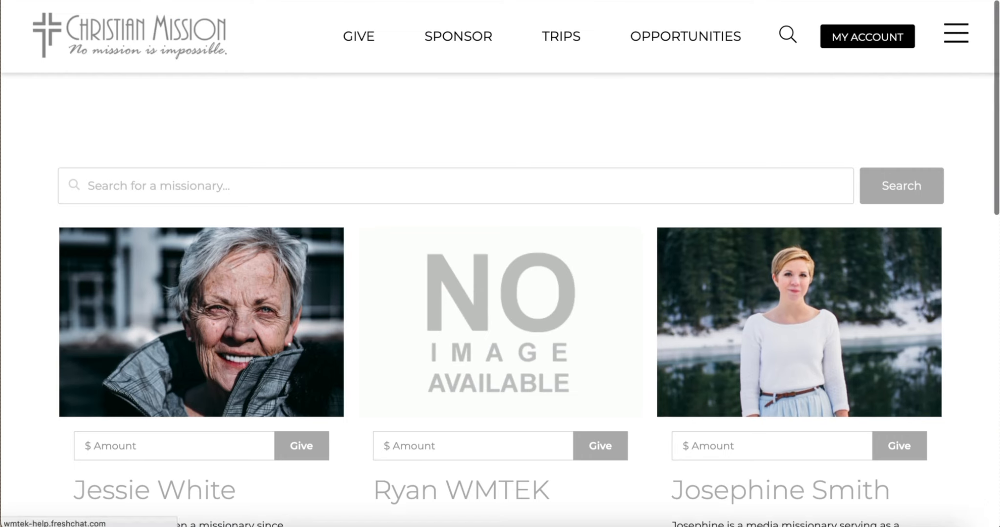
- Examine the missionary results and the paging toolbar on the public search page
{"action": "scroll", "coordinate": [254, 161], "scroll_direction": "down", "scroll_amount": 4}
{"action": "scroll", "coordinate": [253, 164], "scroll_direction": "up", "scroll_amount": 3}
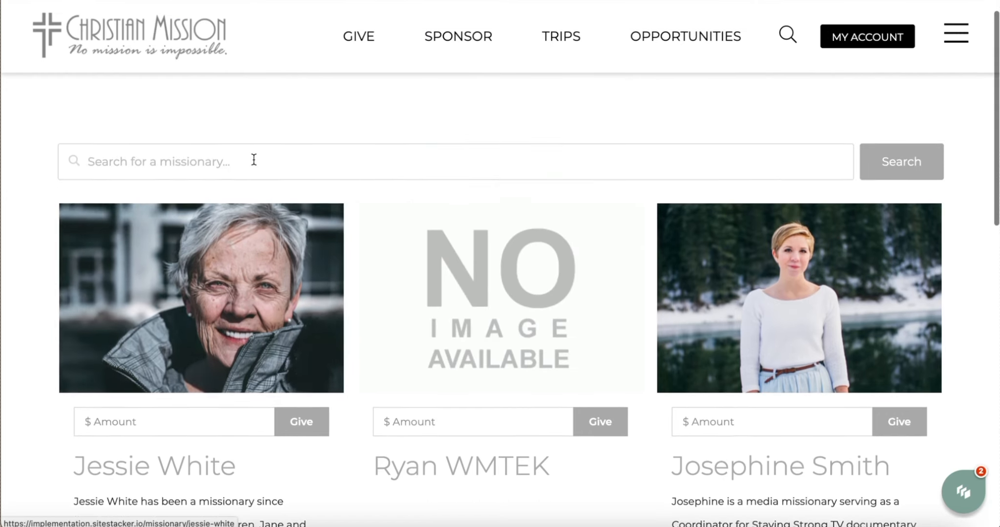
{"action": "scroll", "coordinate": [189, 379], "scroll_direction": "down", "scroll_amount": 5}
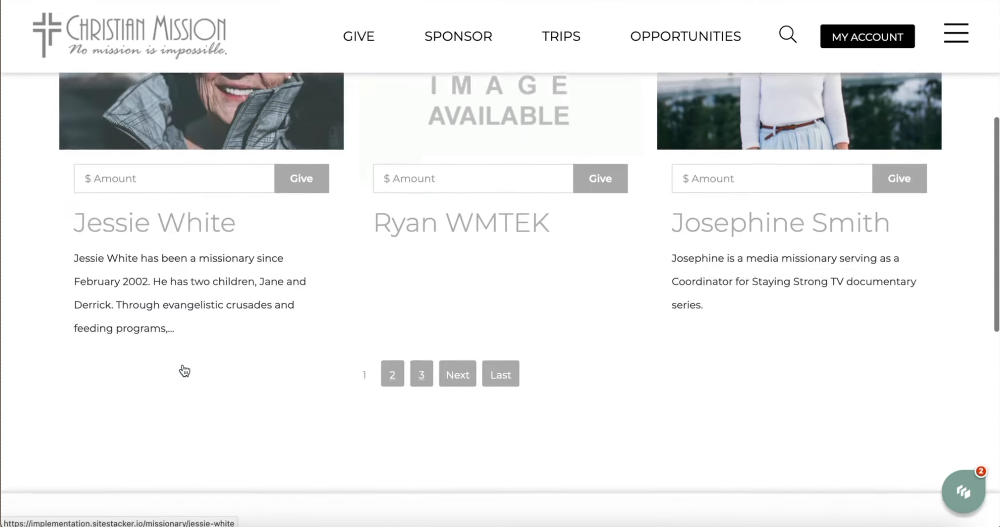
{"action": "left_click", "coordinate": [456, 374]}
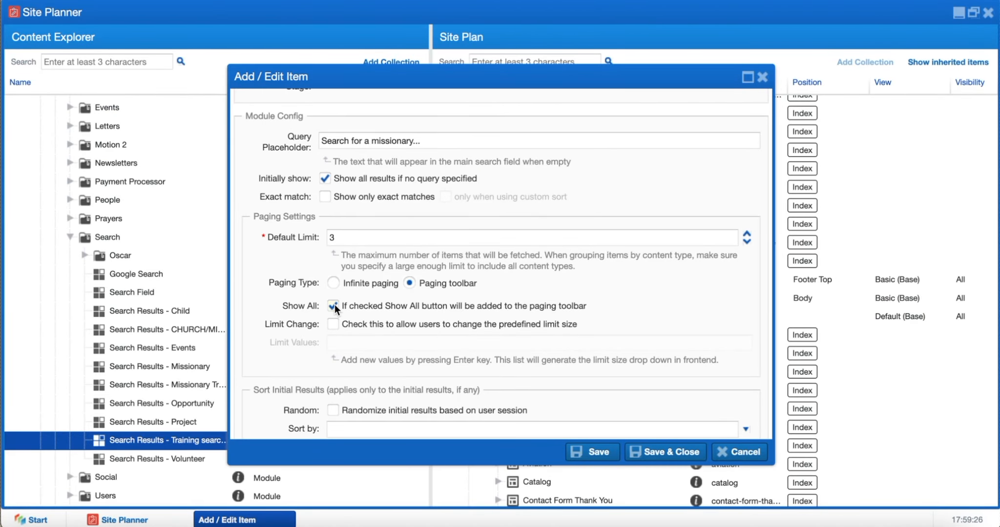
- Save the module with a Show All button in the paging toolbar and display all missionaries on the search page
{"action": "left_click", "coordinate": [597, 453]}
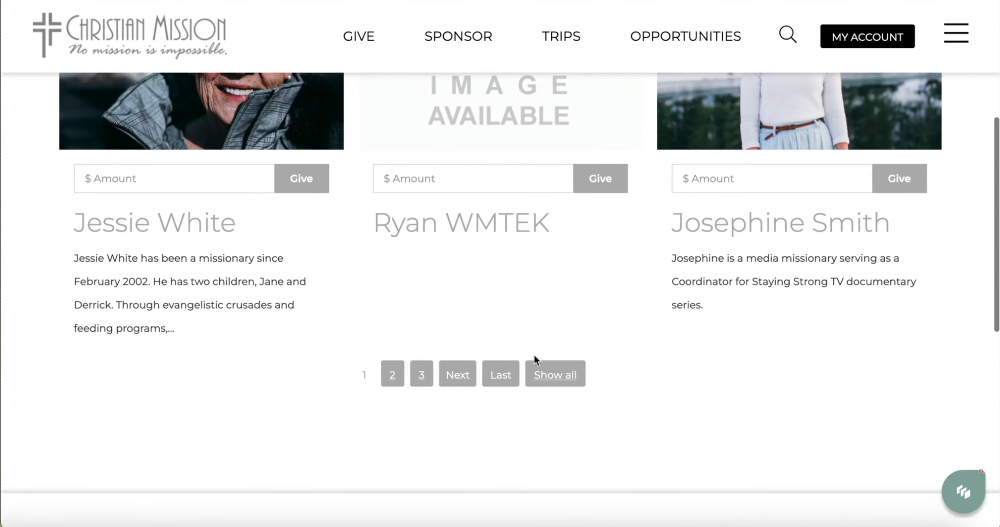
{"action": "left_click", "coordinate": [555, 375]}
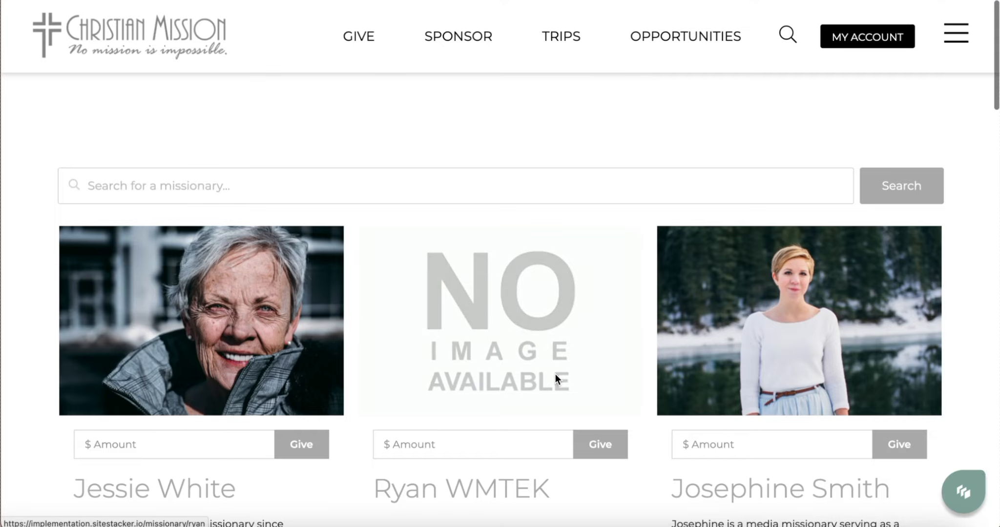
{"action": "scroll", "coordinate": [555, 376], "scroll_direction": "down", "scroll_amount": 15}
{"action": "scroll", "coordinate": [557, 378], "scroll_direction": "down", "scroll_amount": 10}
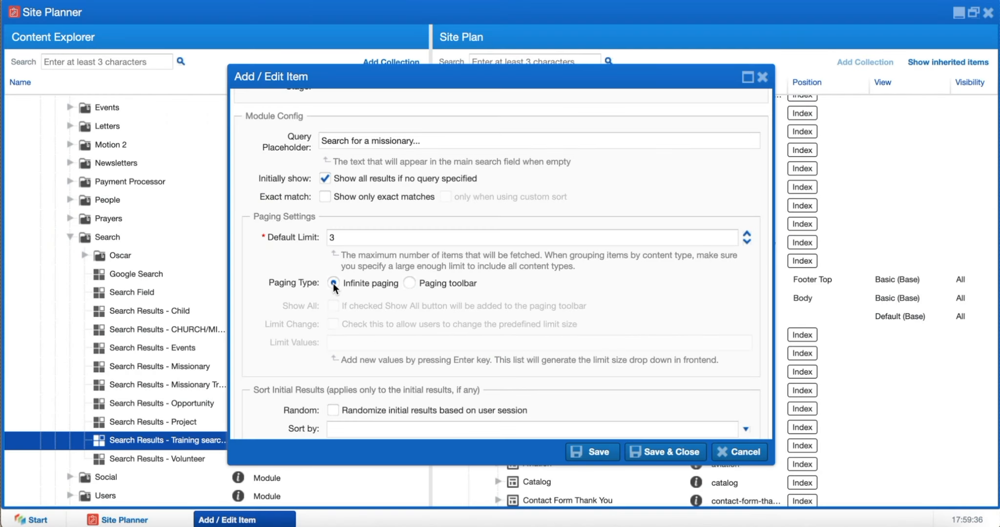
- Review the module's sort direction choices for initial results and its search display options
{"action": "scroll", "coordinate": [401, 329], "scroll_direction": "down", "scroll_amount": 3}
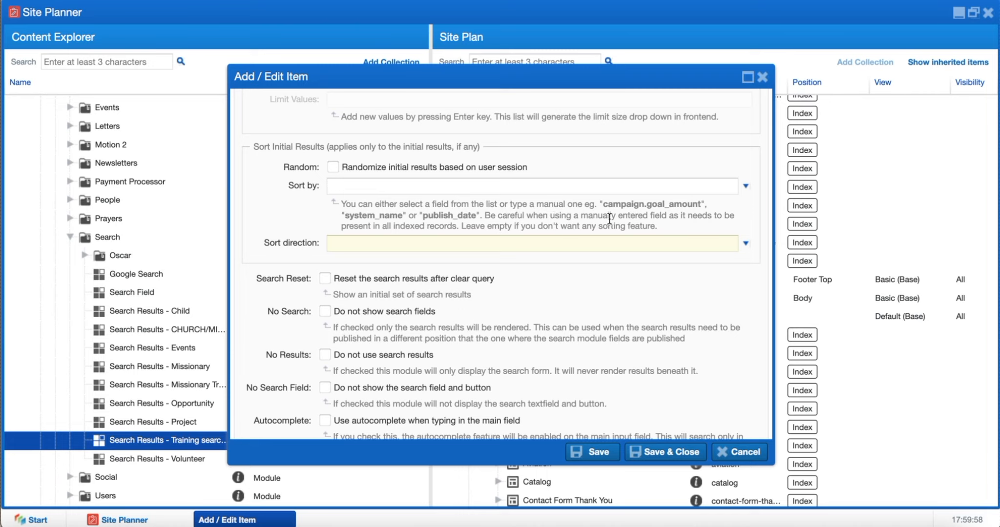
{"action": "left_click", "coordinate": [526, 244]}
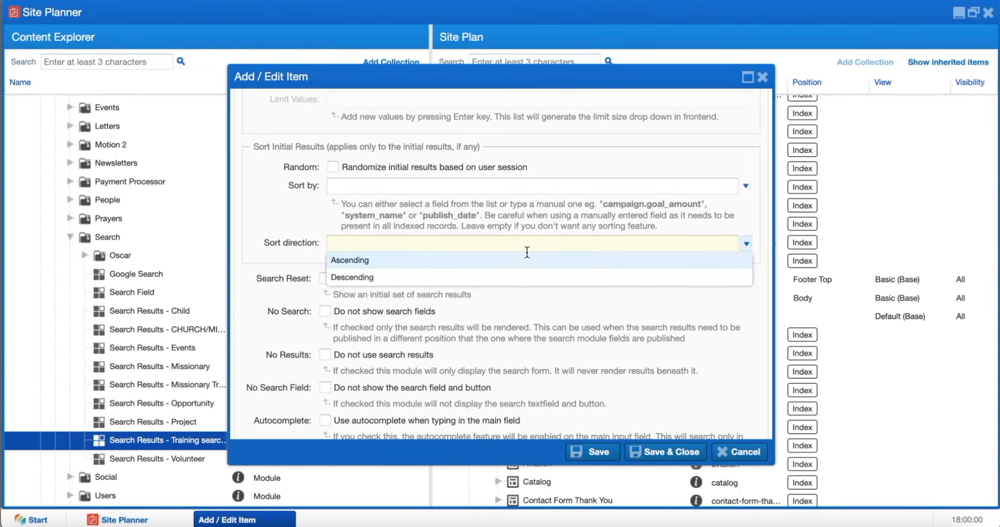
{"action": "left_click", "coordinate": [493, 225]}
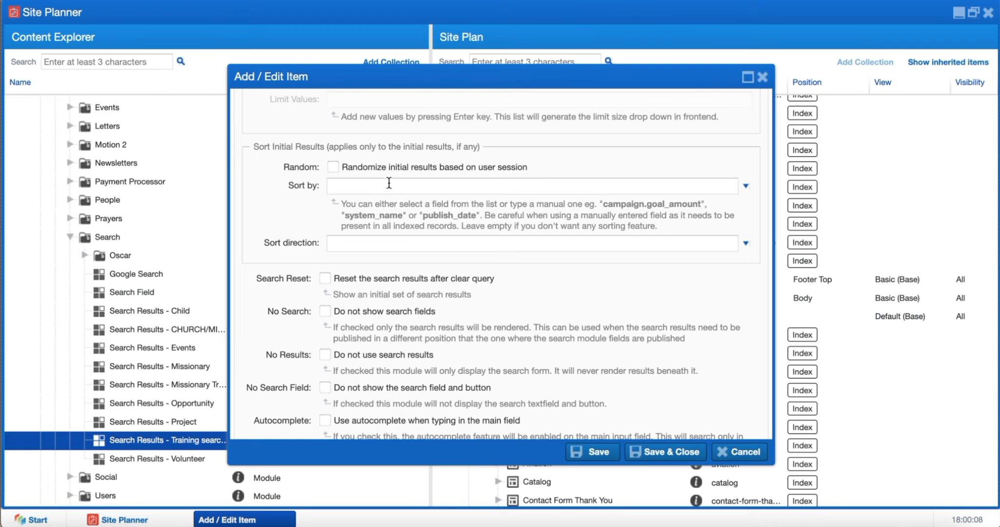
{"action": "scroll", "coordinate": [449, 214], "scroll_direction": "down", "scroll_amount": 3}
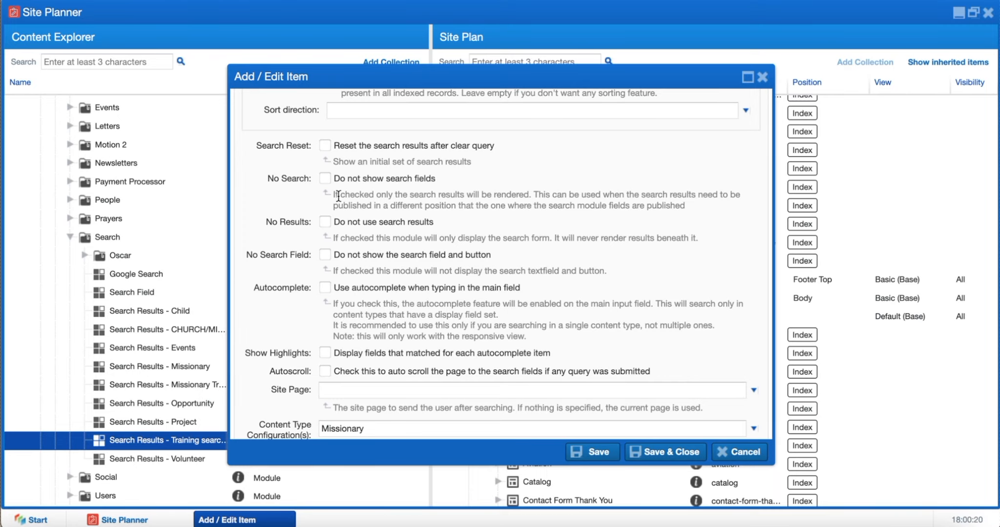
{"action": "scroll", "coordinate": [342, 195], "scroll_direction": "up", "scroll_amount": 1}
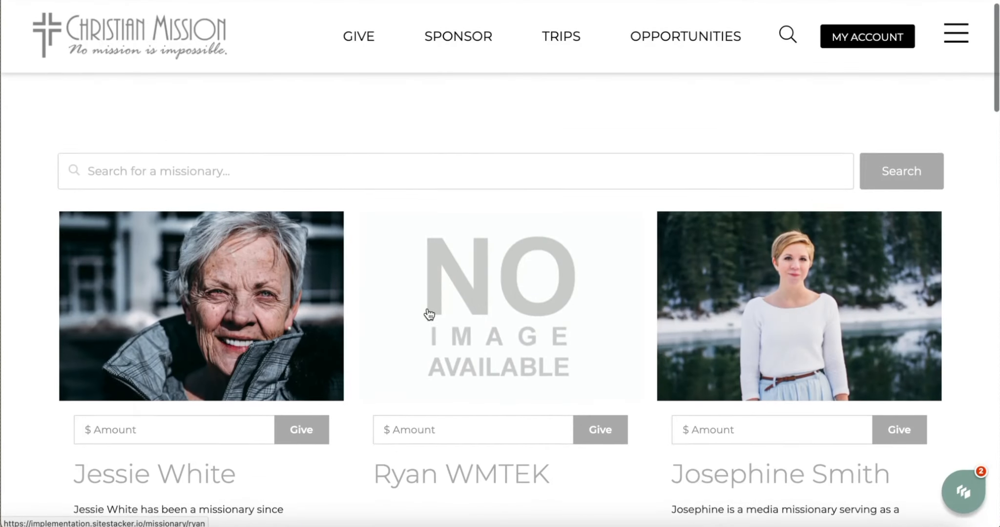
- Check how the search field and missionary results are laid out on the public page
{"action": "scroll", "coordinate": [241, 348], "scroll_direction": "down", "scroll_amount": 2}
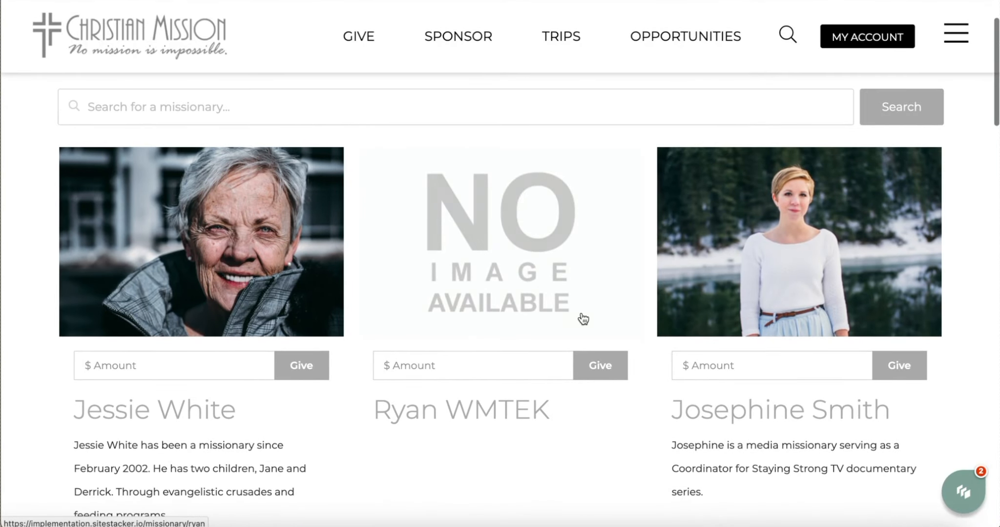
{"action": "scroll", "coordinate": [580, 318], "scroll_direction": "down", "scroll_amount": 5}
{"action": "scroll", "coordinate": [649, 294], "scroll_direction": "up", "scroll_amount": 4}
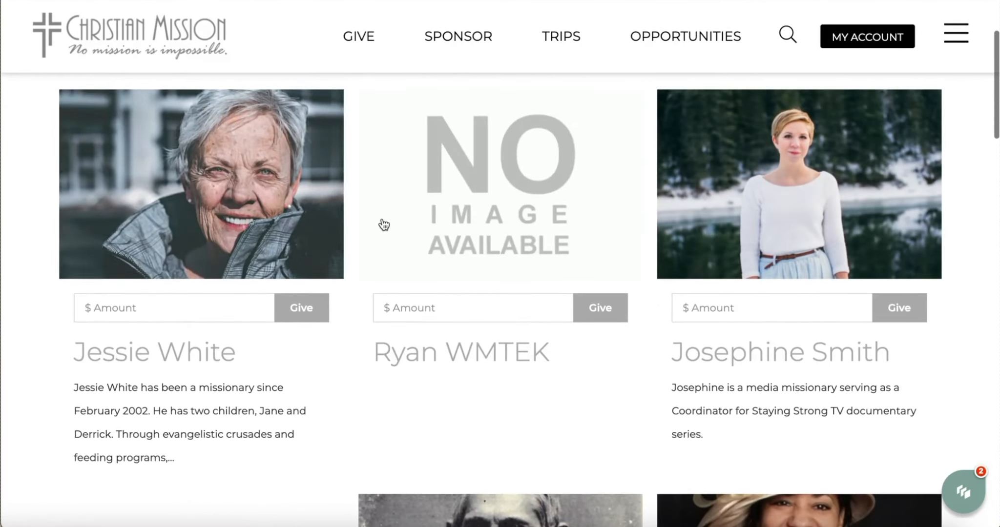
{"action": "scroll", "coordinate": [663, 397], "scroll_direction": "up", "scroll_amount": 3}
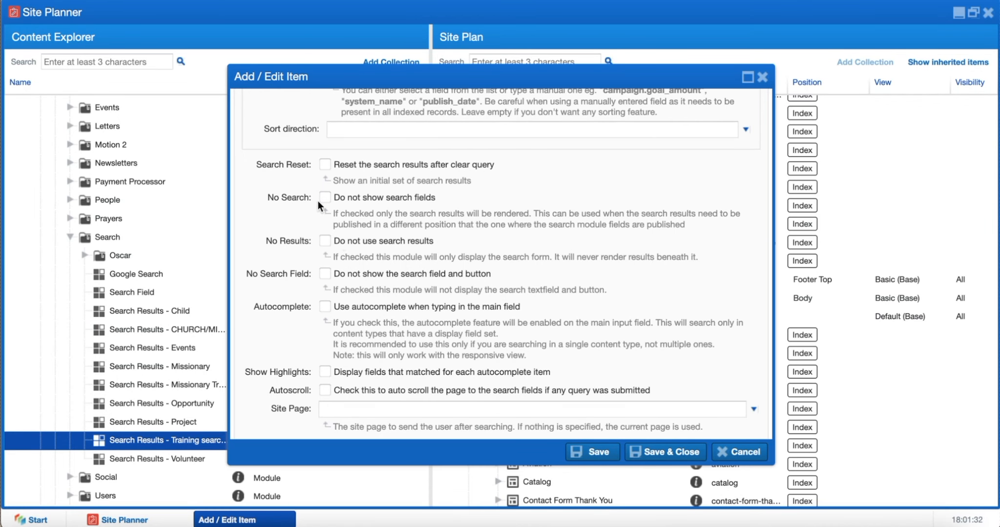
- Save the search results module and enable autocomplete when typing in the main search field
{"action": "left_click", "coordinate": [592, 452]}
{"action": "left_click", "coordinate": [592, 452]}
{"action": "scroll", "coordinate": [322, 289], "scroll_direction": "down", "scroll_amount": 2}
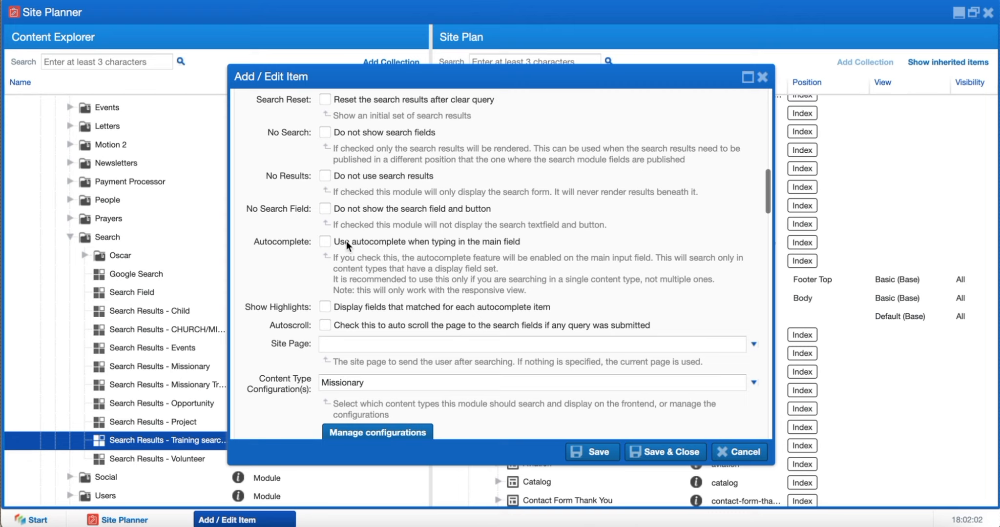
{"action": "left_click", "coordinate": [324, 241]}
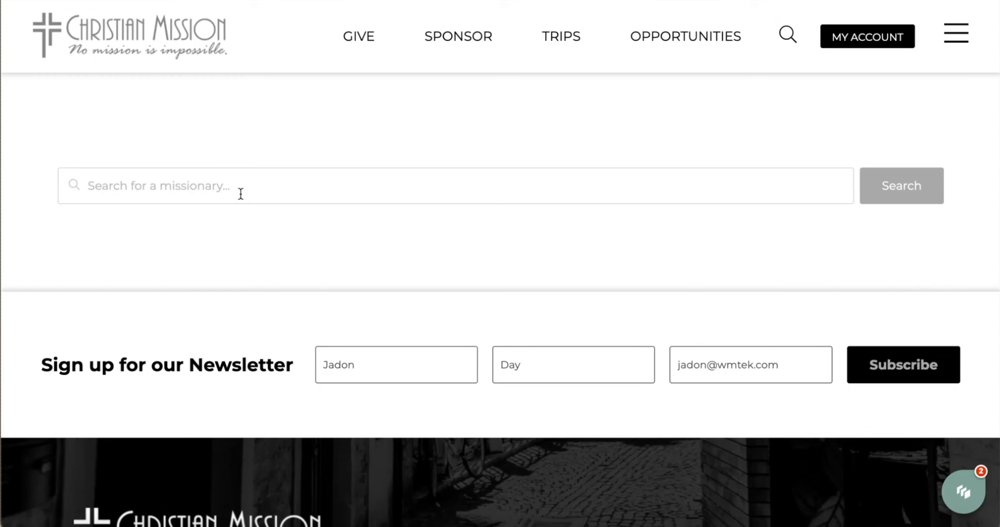
- Reload the missionary search page, search by a missionary's first name and look over the suggested missionary's profile
{"action": "key", "text": "super+r"}
{"action": "left_click", "coordinate": [160, 190]}
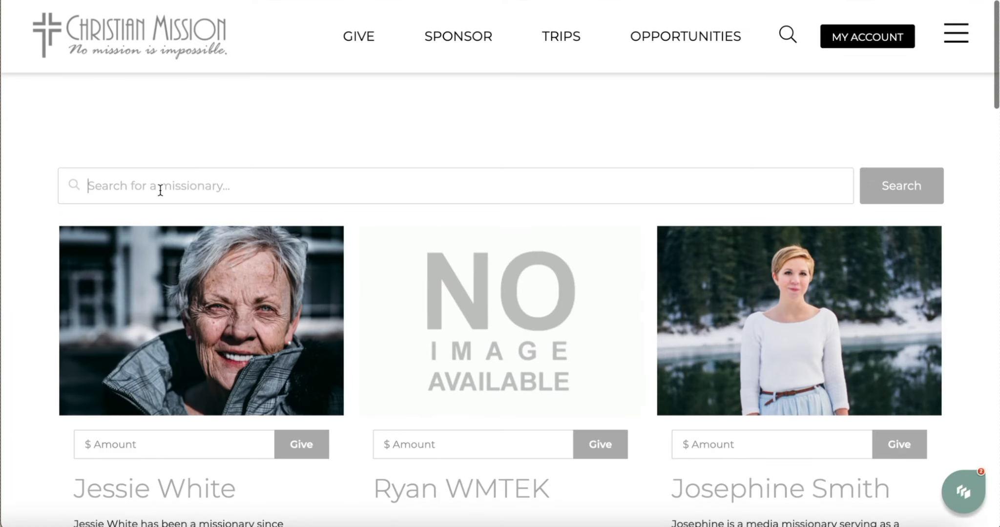
{"action": "type", "text": "jessue"}
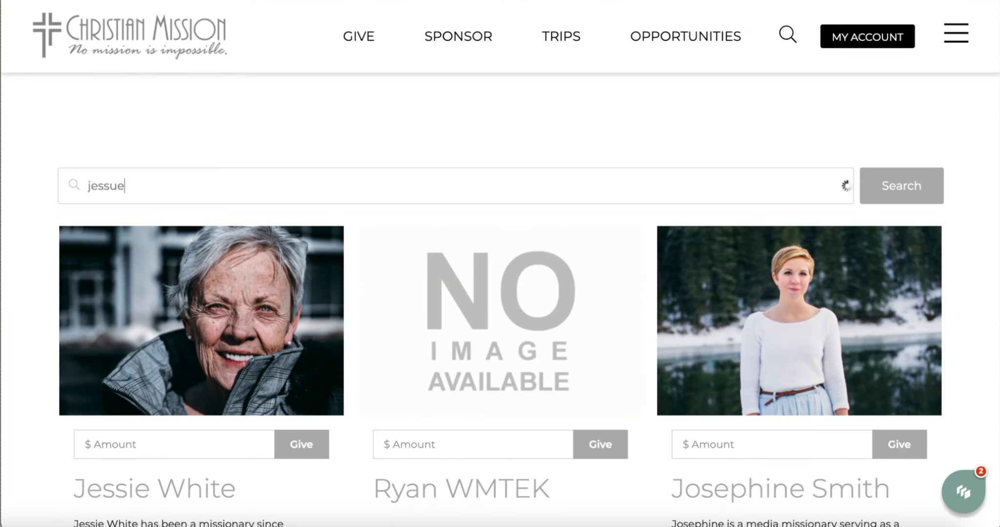
{"action": "key", "text": "BackSpace"}
{"action": "key", "text": "BackSpace"}
{"action": "type", "text": "ie"}
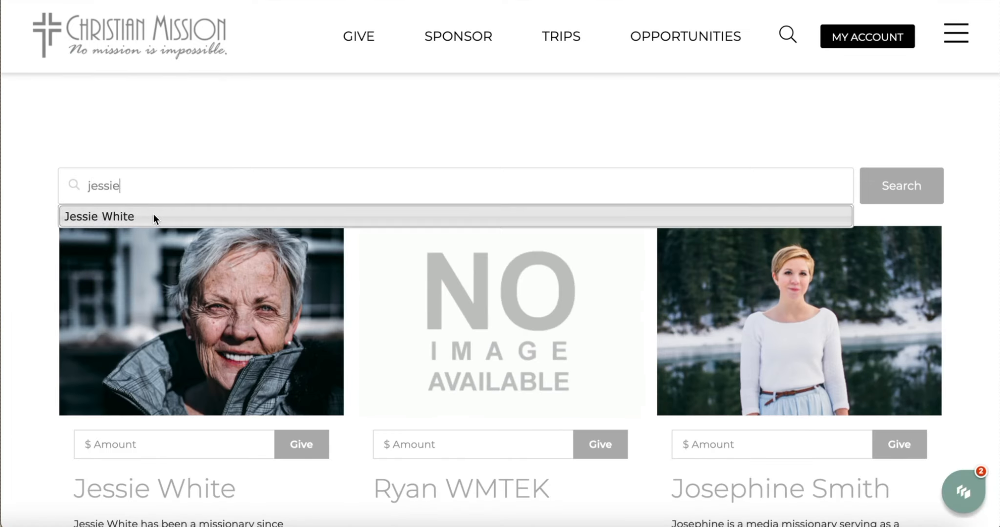
{"action": "left_click", "coordinate": [136, 215]}
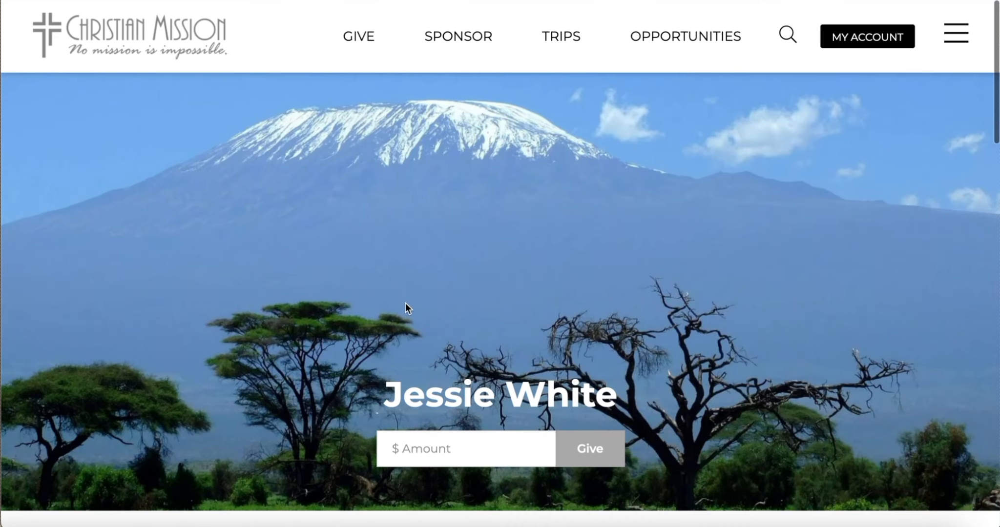
{"action": "scroll", "coordinate": [406, 305], "scroll_direction": "down", "scroll_amount": 5}
{"action": "scroll", "coordinate": [405, 303], "scroll_direction": "up", "scroll_amount": 5}
{"action": "scroll", "coordinate": [406, 303], "scroll_direction": "down", "scroll_amount": 7}
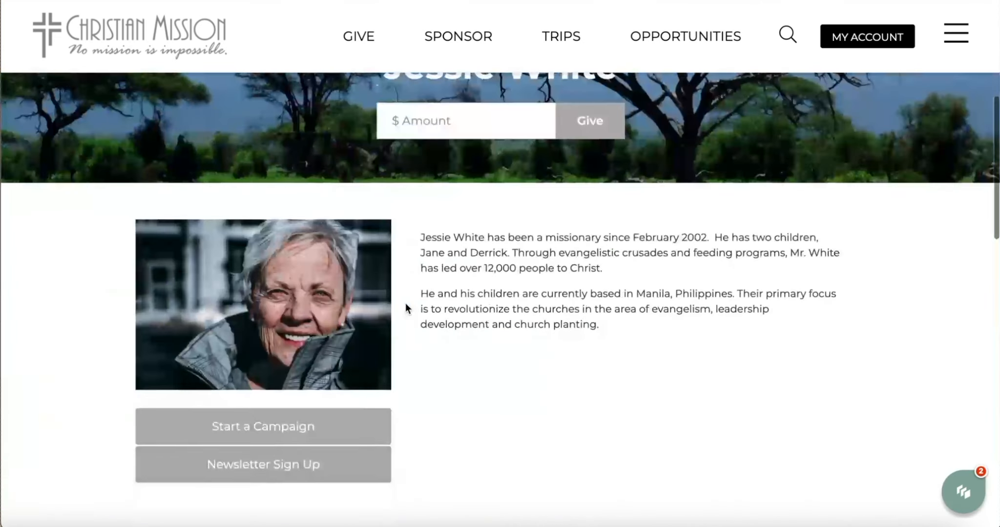
{"action": "scroll", "coordinate": [405, 303], "scroll_direction": "up", "scroll_amount": 7}
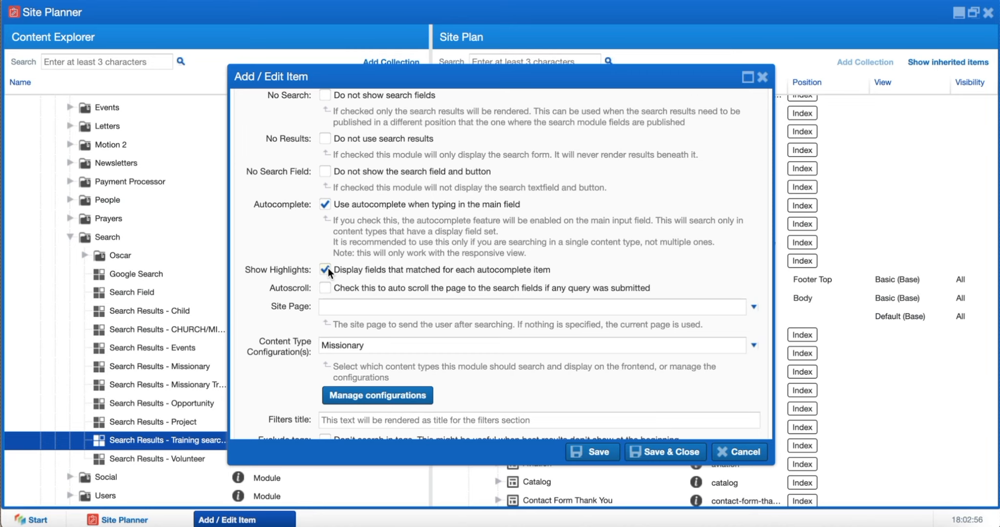
- Save the module with matched fields displayed for autocomplete items and test it by entering a missionary's first name
{"action": "left_click", "coordinate": [591, 451]}
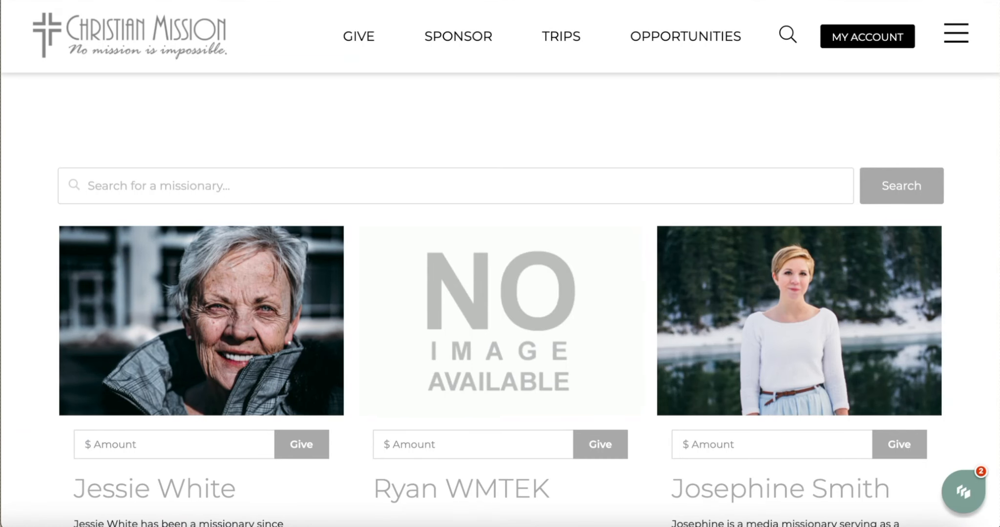
{"action": "left_click", "coordinate": [196, 192]}
{"action": "type", "text": "jessie"}
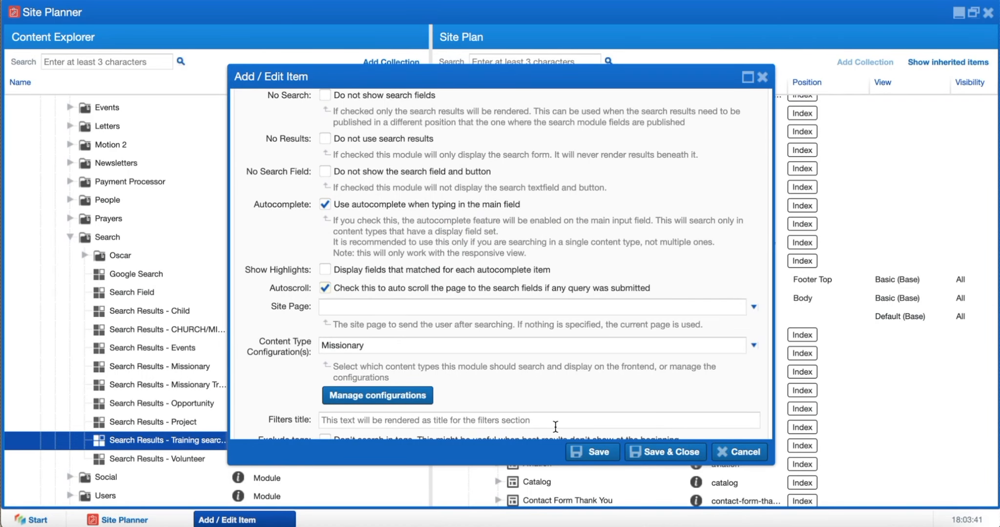
- Save the module with autoscroll to the search fields enabled and test it by searching for a missionary's first name
{"action": "left_click", "coordinate": [593, 453]}
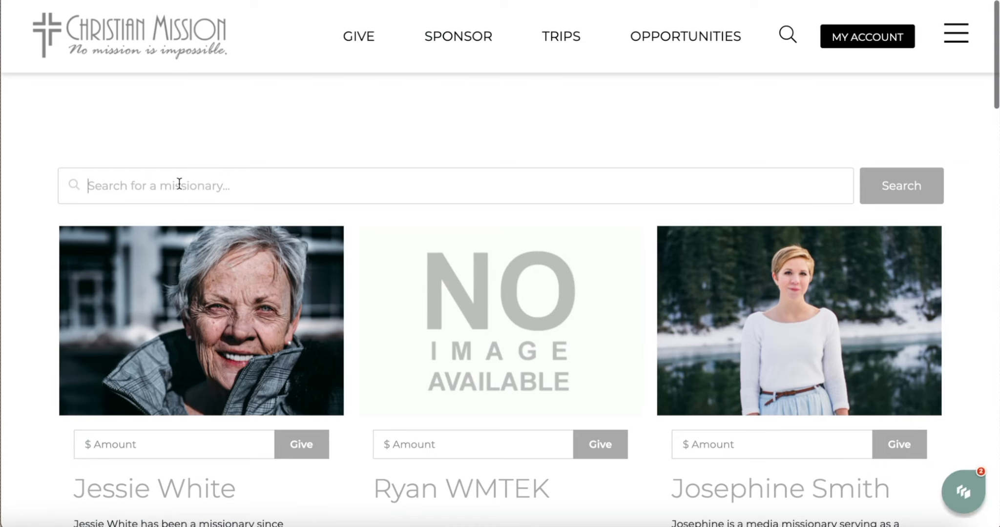
{"action": "type", "text": "jessie"}
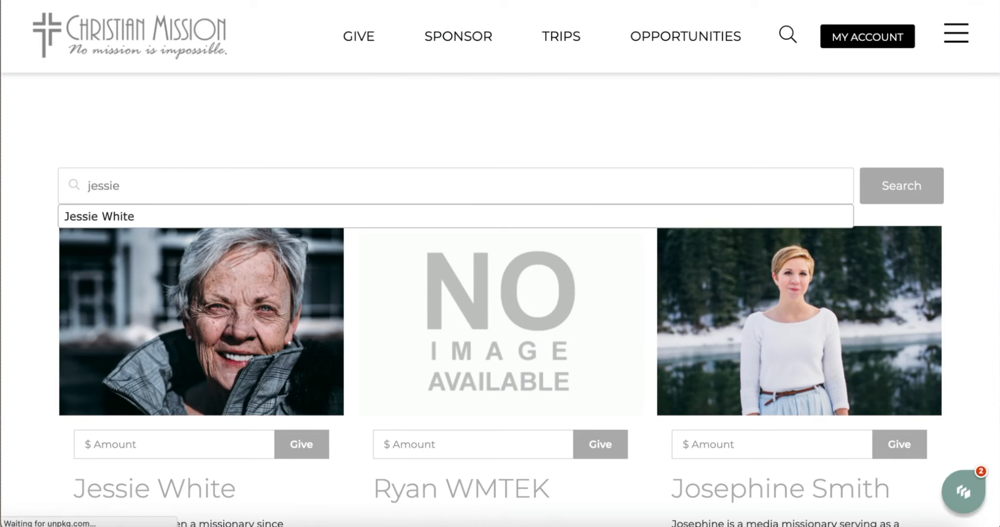
{"action": "key", "text": "Return"}
{"action": "scroll", "coordinate": [433, 265], "scroll_direction": "up", "scroll_amount": 3}
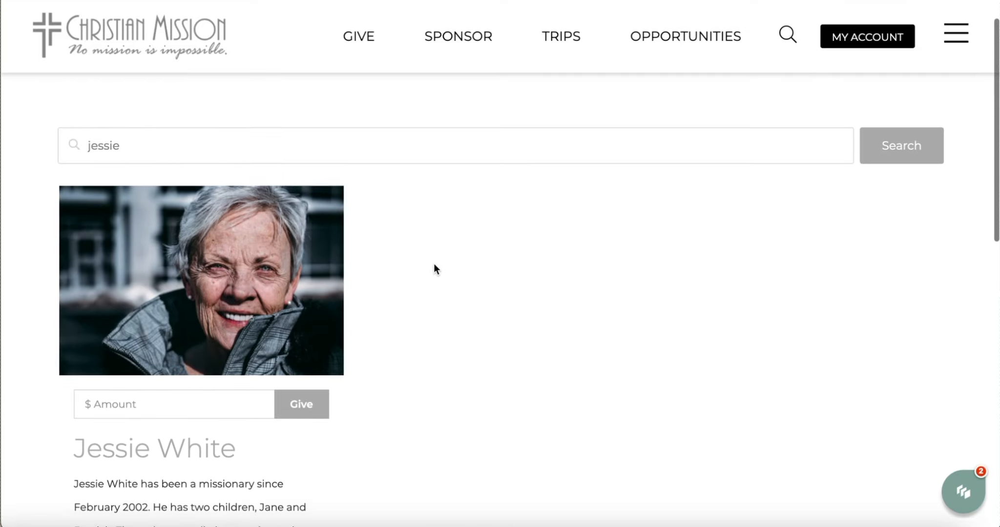
{"action": "scroll", "coordinate": [433, 264], "scroll_direction": "down", "scroll_amount": 2}
{"action": "scroll", "coordinate": [434, 264], "scroll_direction": "up", "scroll_amount": 3}
{"action": "scroll", "coordinate": [434, 264], "scroll_direction": "down", "scroll_amount": 5}
{"action": "scroll", "coordinate": [433, 264], "scroll_direction": "up", "scroll_amount": 5}
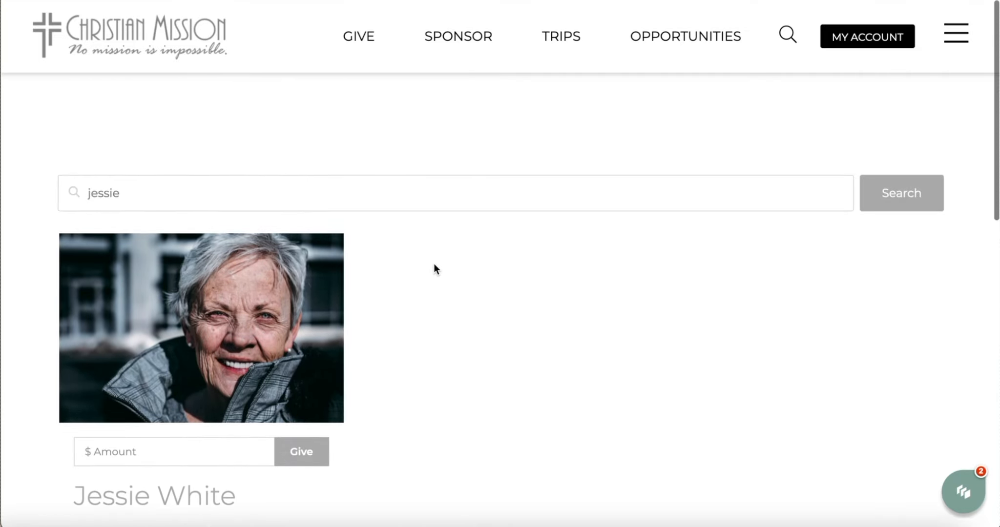
{"action": "scroll", "coordinate": [433, 264], "scroll_direction": "down", "scroll_amount": 3}
{"action": "scroll", "coordinate": [434, 267], "scroll_direction": "up", "scroll_amount": 3}
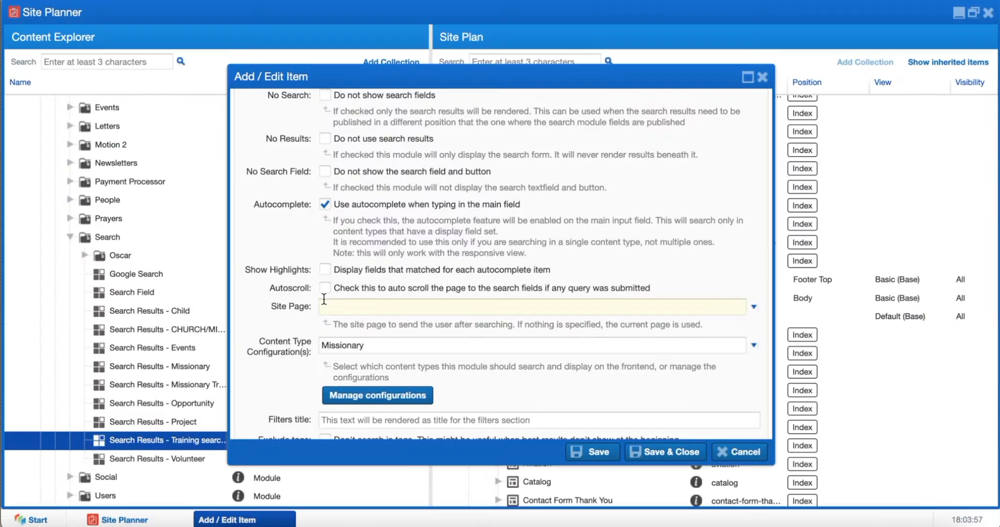
- Open the module's site page choices and enter a missionary's first name in the public page's missionary search field
{"action": "left_click", "coordinate": [327, 307]}
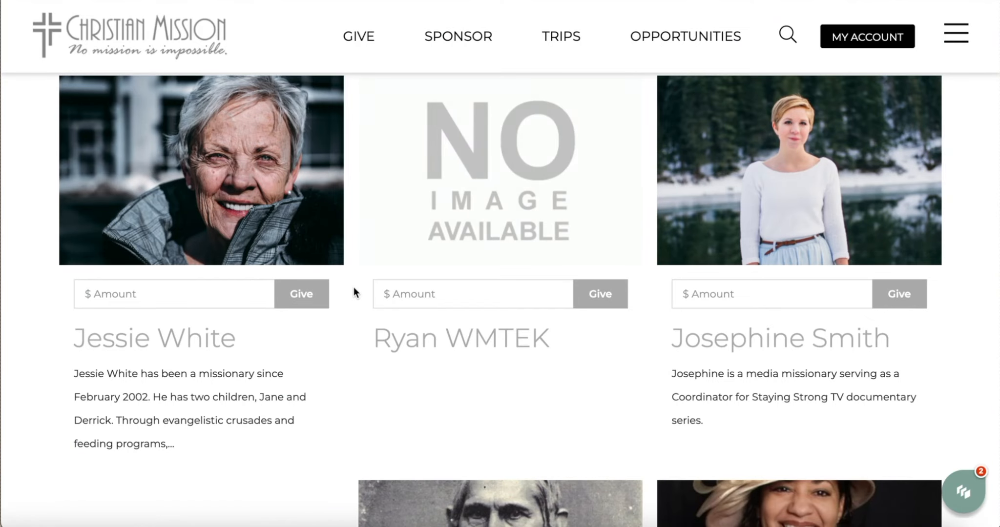
{"action": "scroll", "coordinate": [353, 287], "scroll_direction": "up", "scroll_amount": 3}
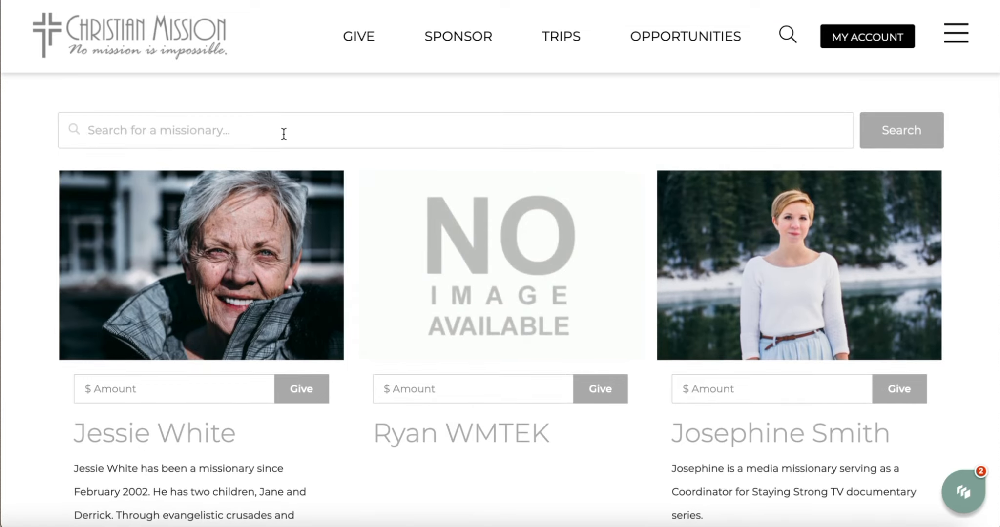
{"action": "type", "text": "jessie"}
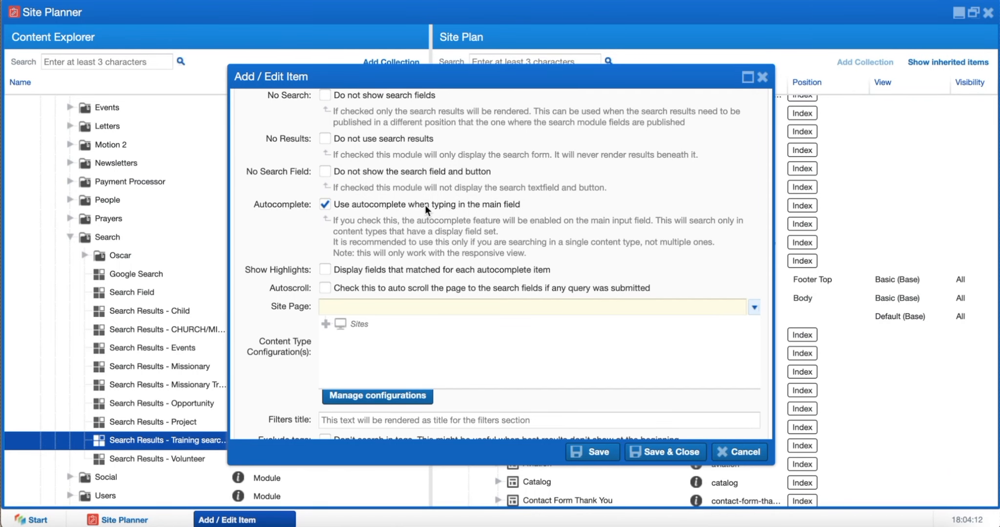
- Set the module's site page to Missionaries from the Christian Mission site's Give folder and save the module
{"action": "left_click", "coordinate": [357, 325]}
{"action": "left_click", "coordinate": [373, 347]}
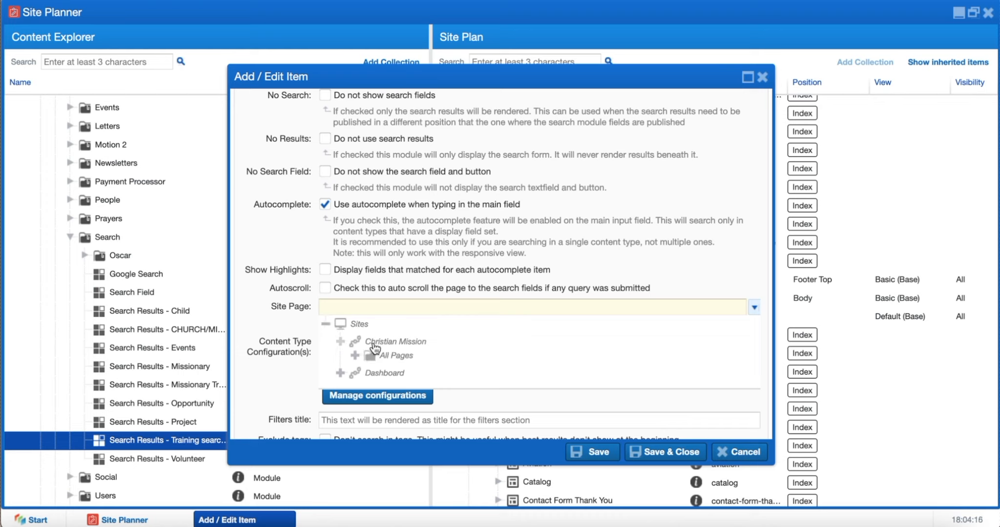
{"action": "scroll", "coordinate": [381, 361], "scroll_direction": "down", "scroll_amount": 3}
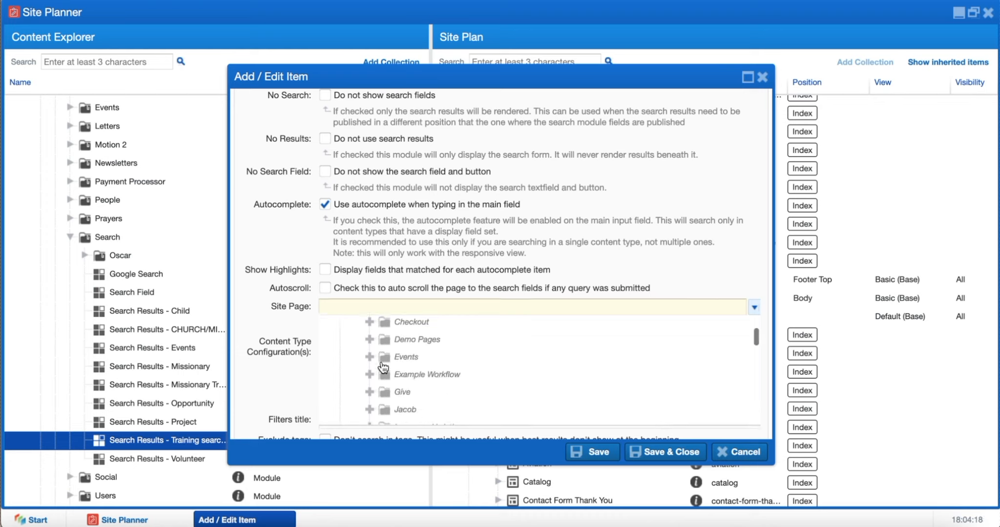
{"action": "scroll", "coordinate": [383, 366], "scroll_direction": "down", "scroll_amount": 2}
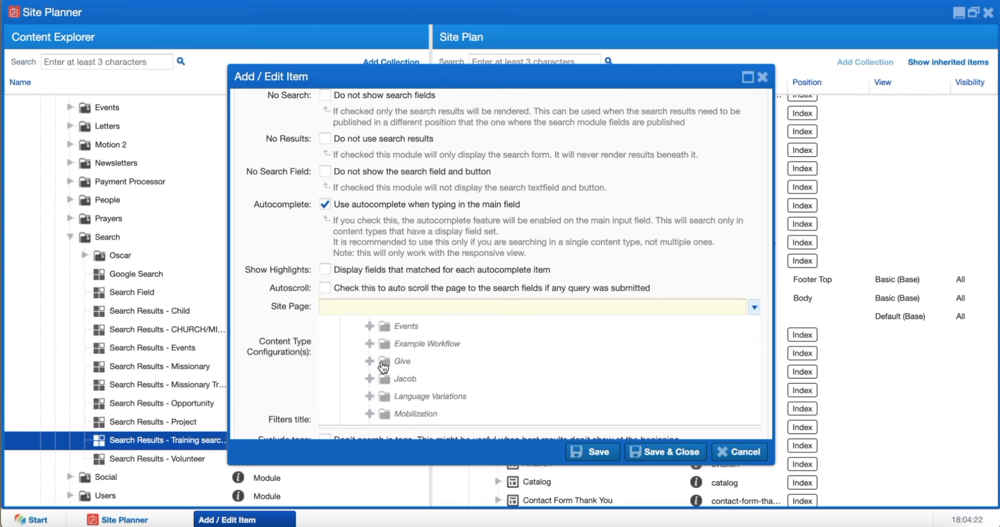
{"action": "left_click", "coordinate": [384, 363]}
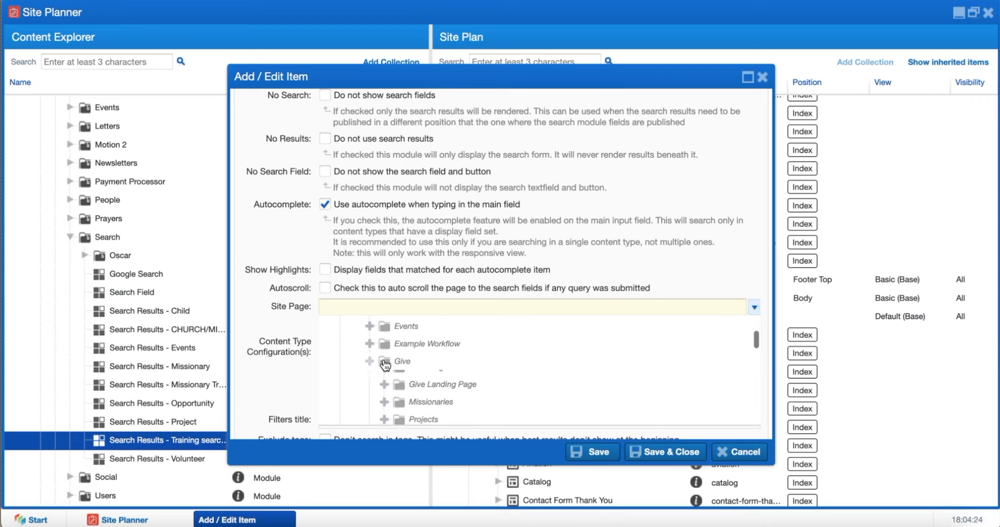
{"action": "scroll", "coordinate": [386, 364], "scroll_direction": "down", "scroll_amount": 3}
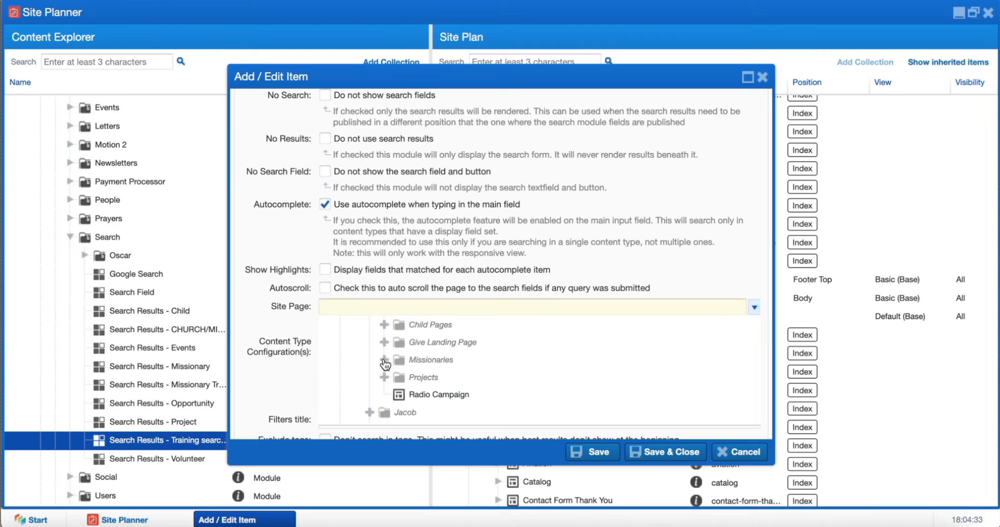
{"action": "left_click", "coordinate": [384, 361]}
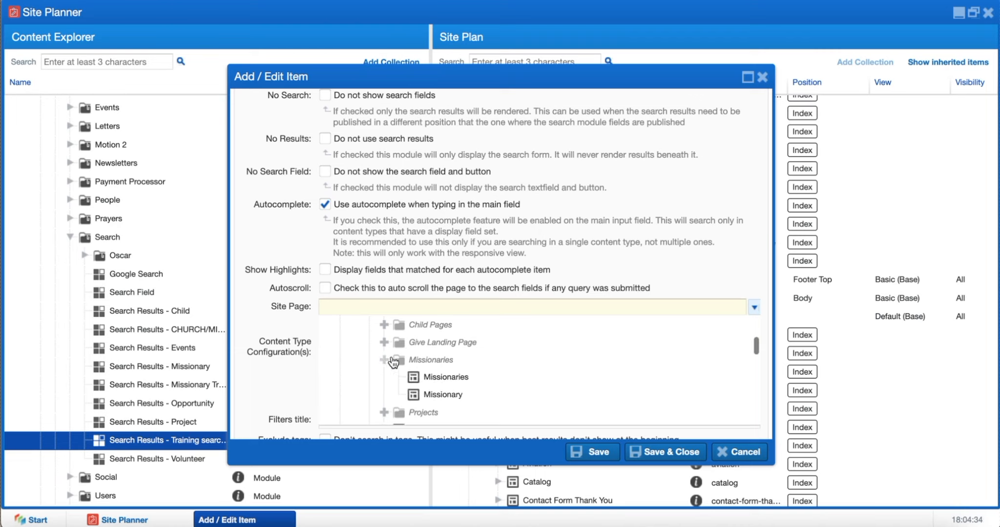
{"action": "left_click", "coordinate": [420, 377]}
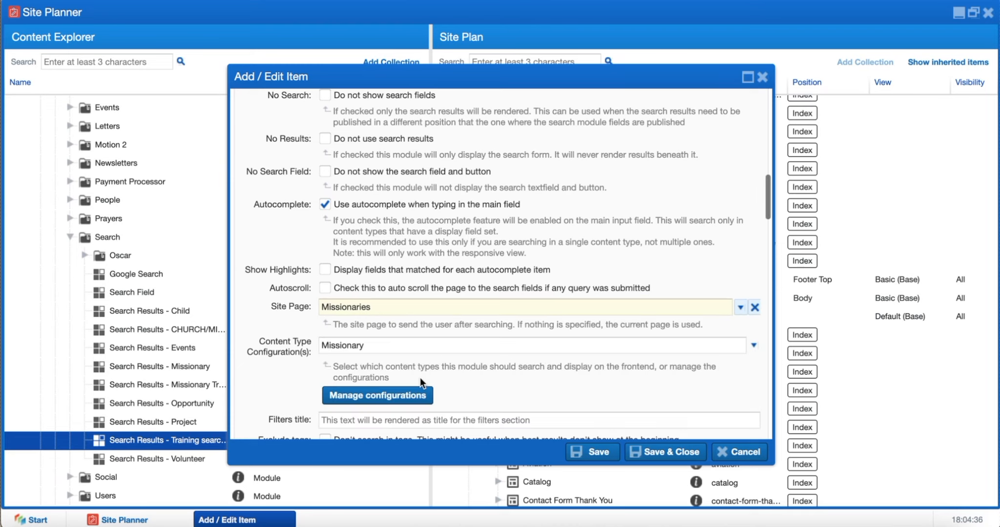
{"action": "left_click", "coordinate": [586, 453]}
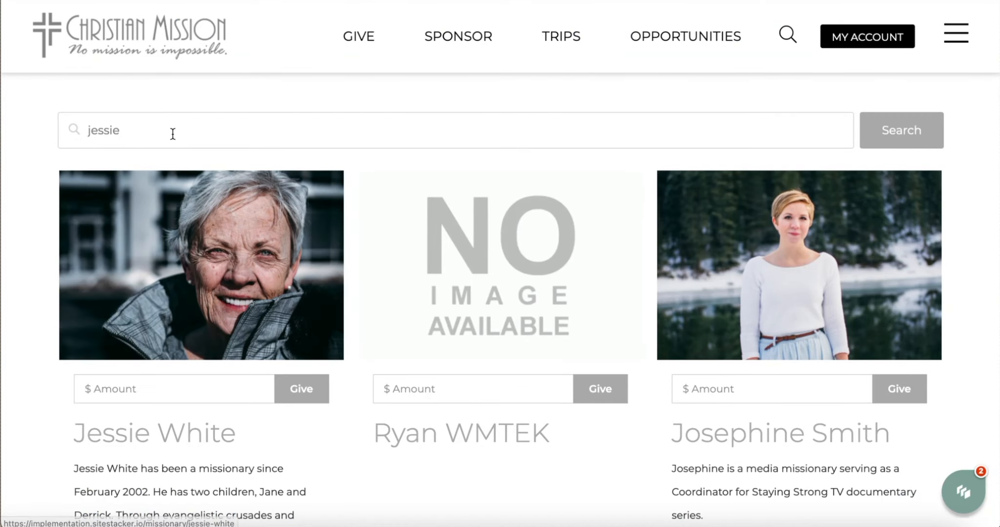
- Submit the first-name search on the public page, look over the results and review the module's site page setting
{"action": "key", "text": "Return"}
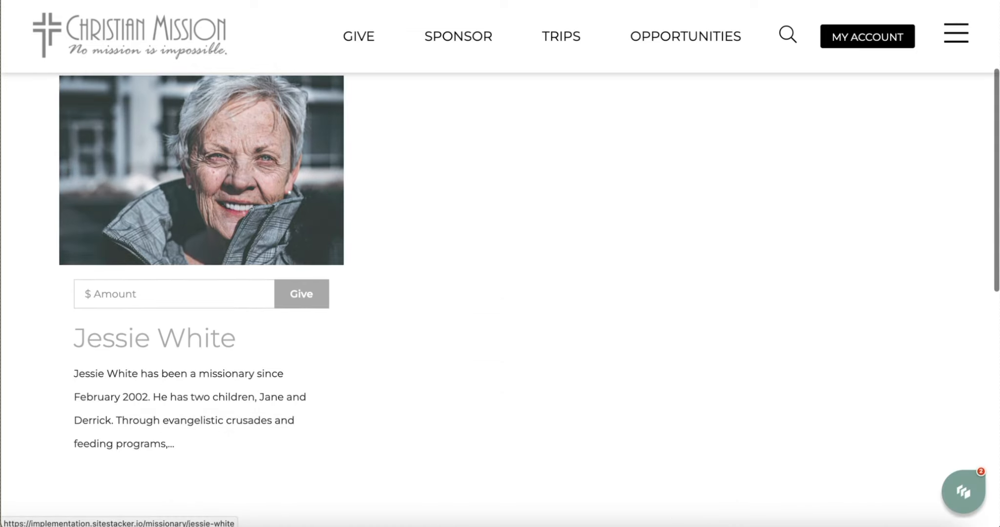
{"action": "scroll", "coordinate": [177, 139], "scroll_direction": "up", "scroll_amount": 3}
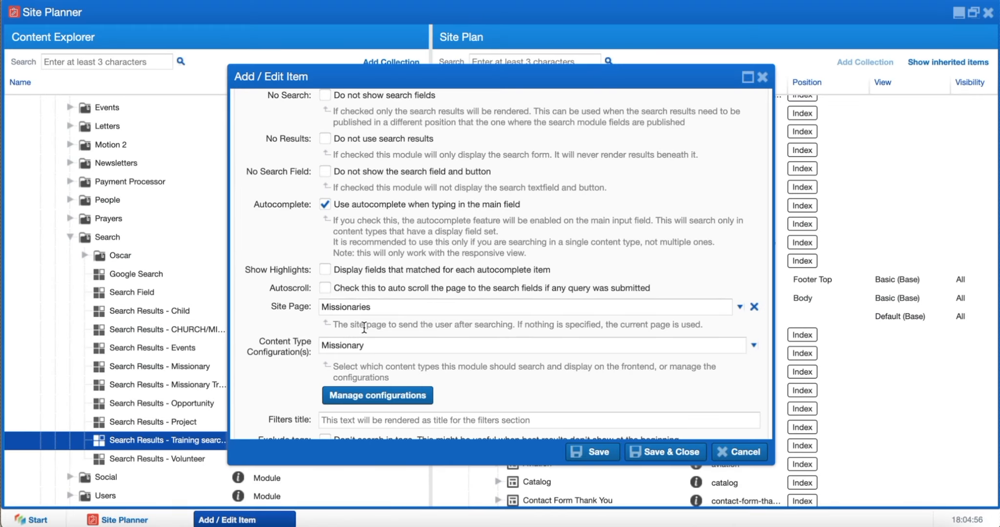
{"action": "left_click_drag", "start_coordinate": [327, 307], "coordinate": [320, 309]}
{"action": "left_click", "coordinate": [287, 318]}
- Compare the Sort Checkbox settings with the Sort Initial Results settings in the search module
{"action": "scroll", "coordinate": [286, 317], "scroll_direction": "down", "scroll_amount": 1}
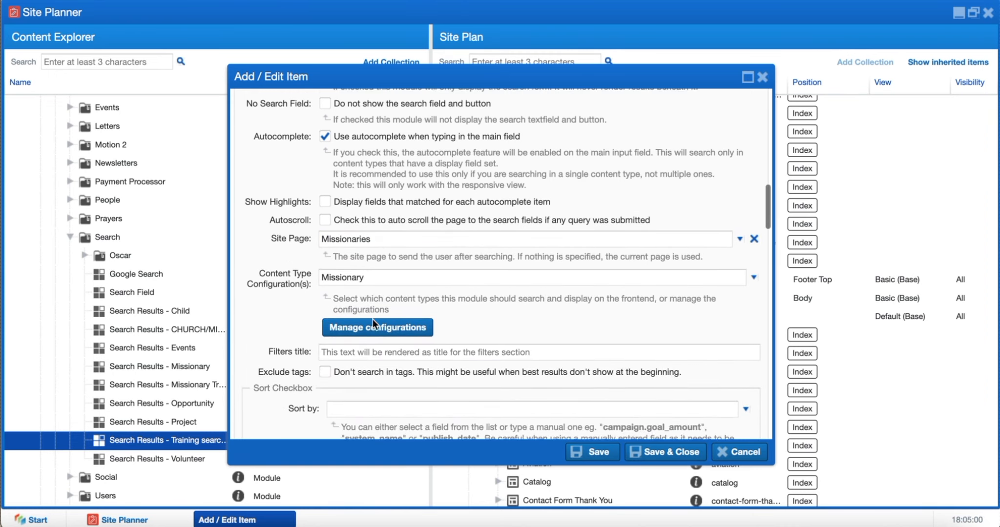
{"action": "scroll", "coordinate": [393, 306], "scroll_direction": "down", "scroll_amount": 5}
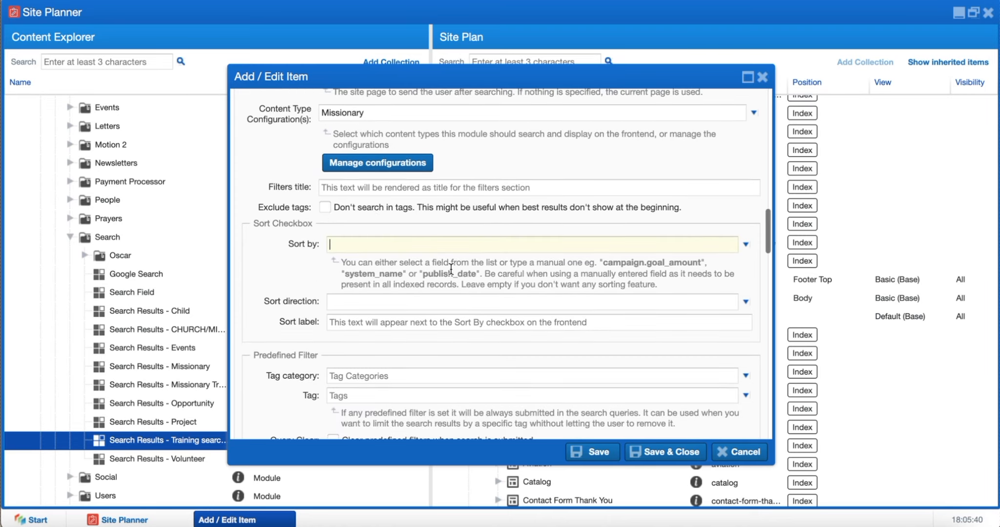
{"action": "scroll", "coordinate": [368, 288], "scroll_direction": "up", "scroll_amount": 10}
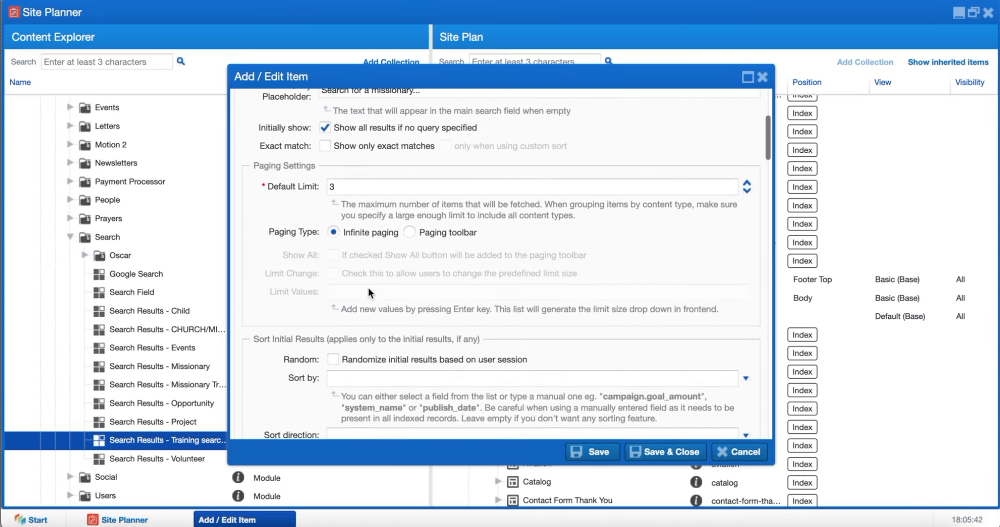
{"action": "scroll", "coordinate": [368, 288], "scroll_direction": "down", "scroll_amount": 3}
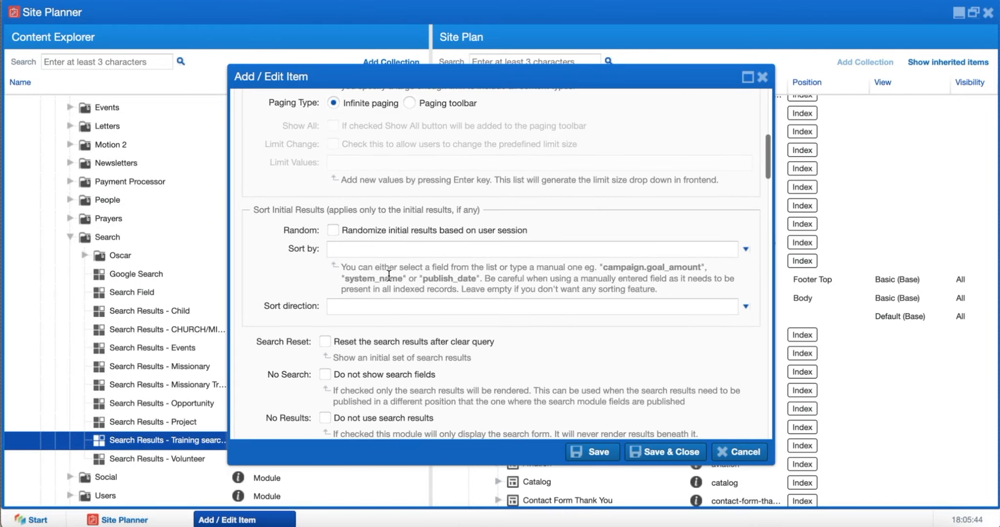
{"action": "scroll", "coordinate": [388, 277], "scroll_direction": "down", "scroll_amount": 5}
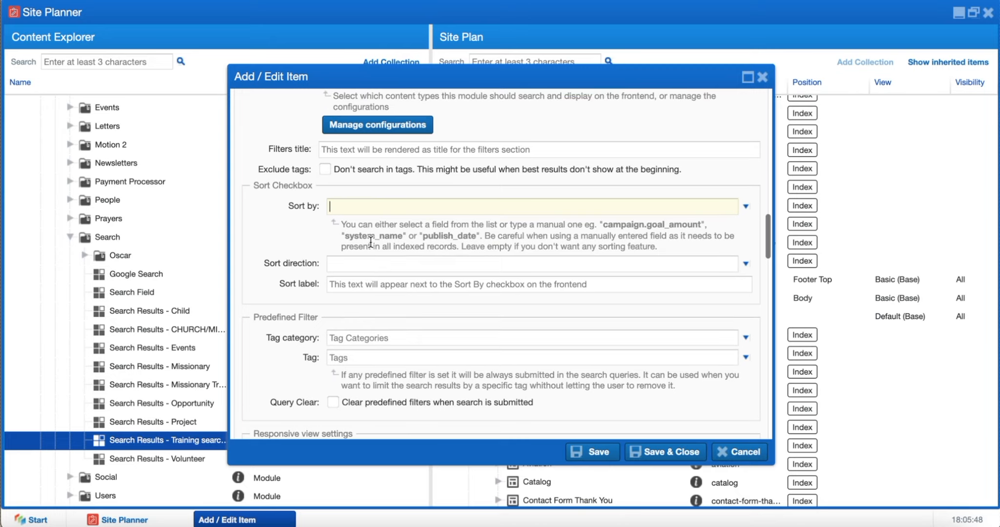
{"action": "scroll", "coordinate": [370, 246], "scroll_direction": "up", "scroll_amount": 5}
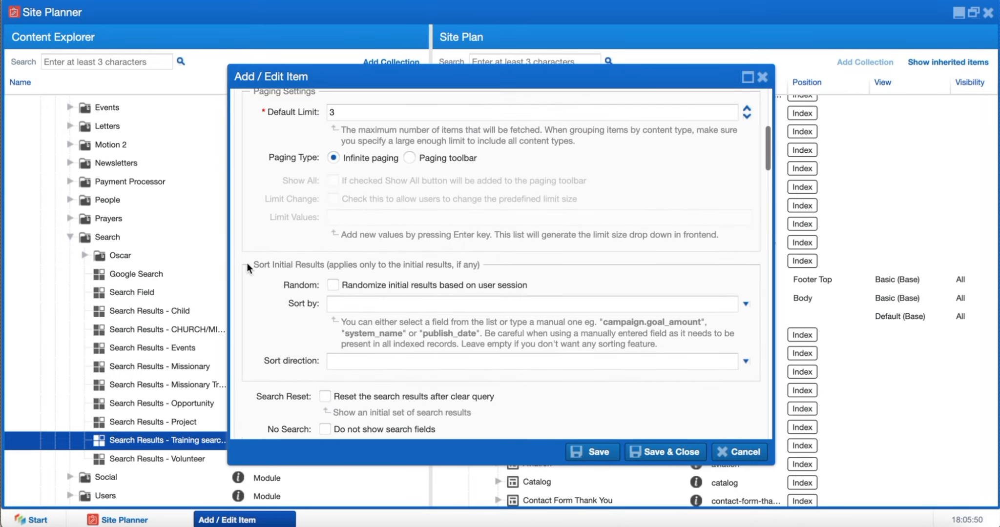
{"action": "left_click_drag", "start_coordinate": [480, 265], "coordinate": [295, 268]}
{"action": "left_click", "coordinate": [295, 267]}
{"action": "scroll", "coordinate": [295, 267], "scroll_direction": "down", "scroll_amount": 5}
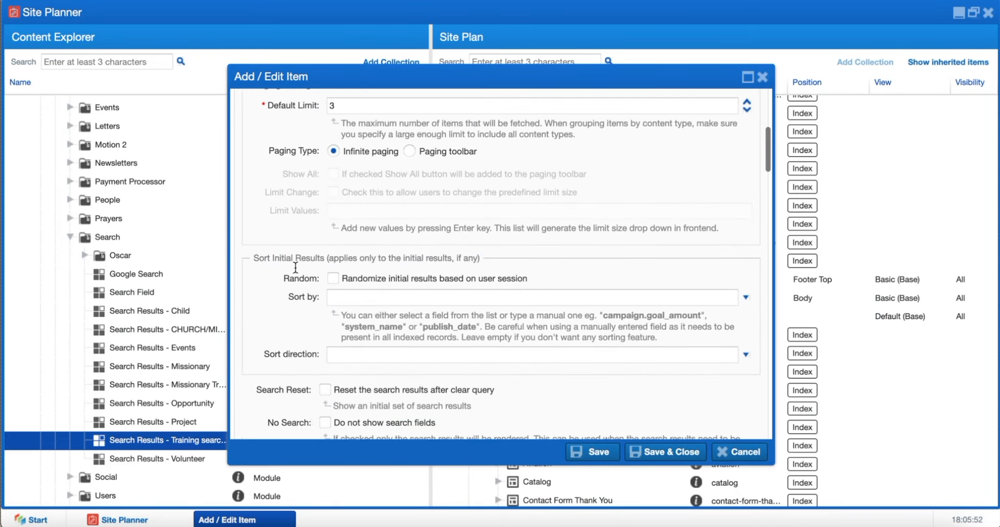
{"action": "scroll", "coordinate": [295, 267], "scroll_direction": "down", "scroll_amount": 5}
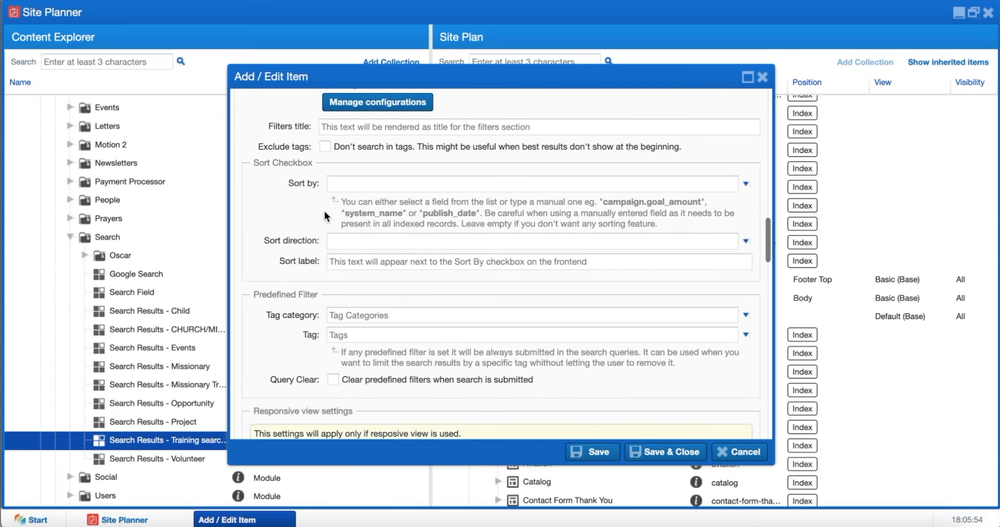
{"action": "left_click", "coordinate": [356, 182]}
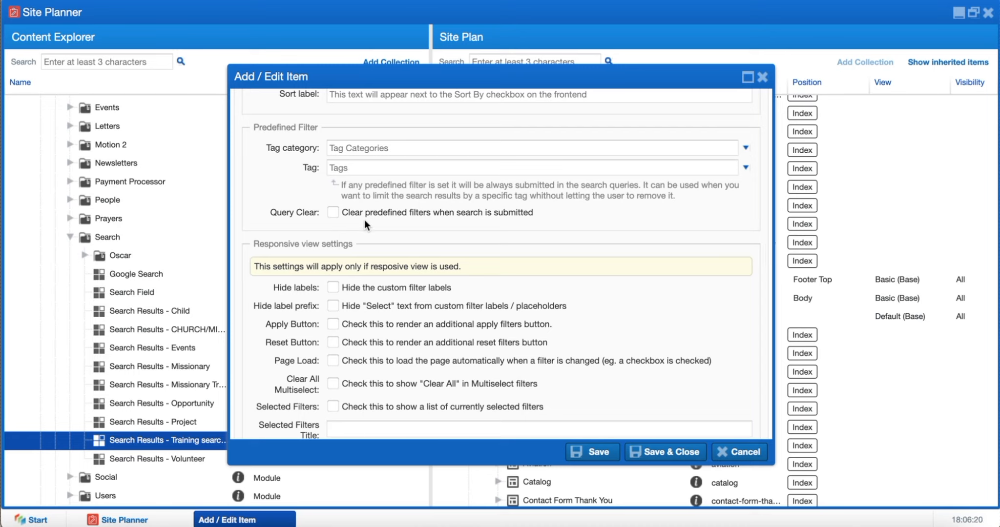
- Set the predefined filter's tag category to Regions and add the Africa and Asia tags
{"action": "left_click", "coordinate": [351, 147]}
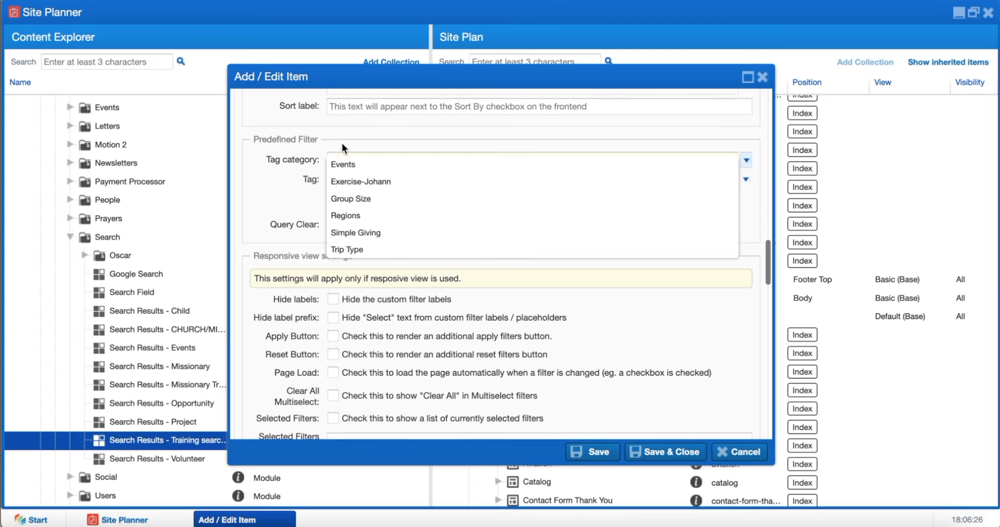
{"action": "left_click", "coordinate": [338, 142]}
{"action": "left_click", "coordinate": [346, 154]}
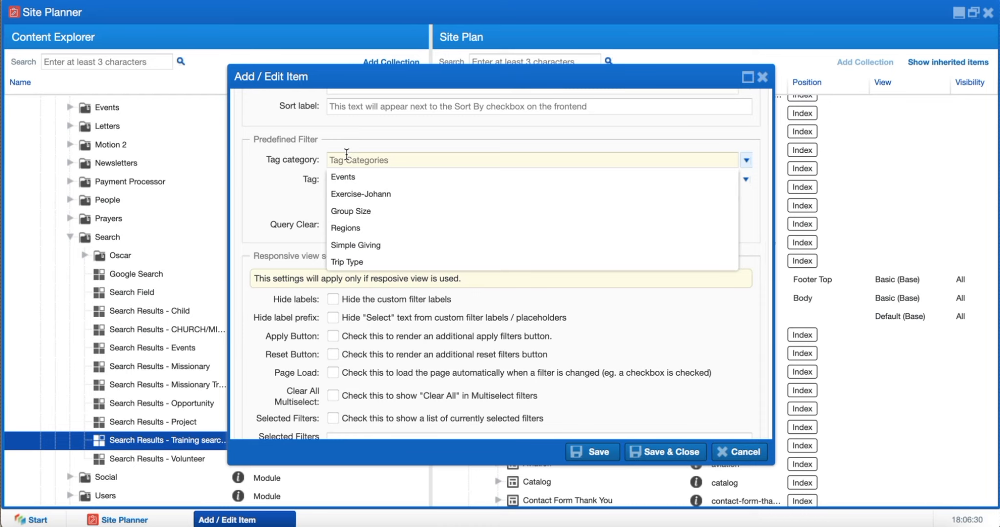
{"action": "left_click", "coordinate": [353, 234]}
{"action": "left_click", "coordinate": [284, 193]}
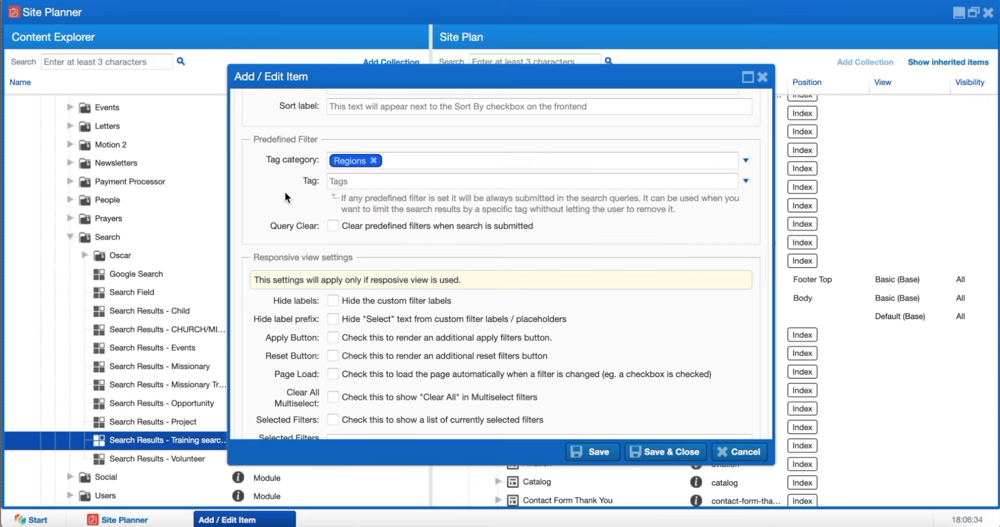
{"action": "left_click", "coordinate": [338, 182]}
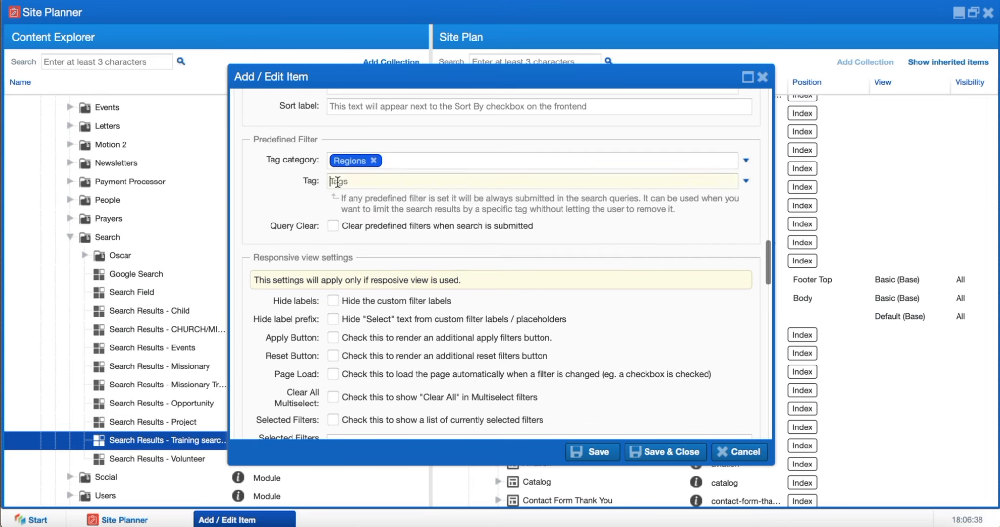
{"action": "left_click", "coordinate": [353, 223]}
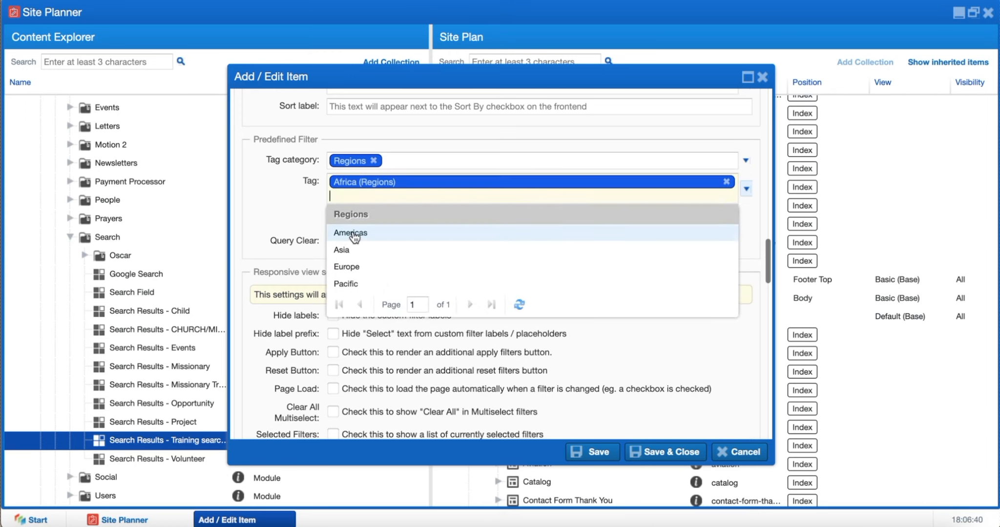
{"action": "left_click", "coordinate": [350, 251]}
{"action": "left_click", "coordinate": [261, 209]}
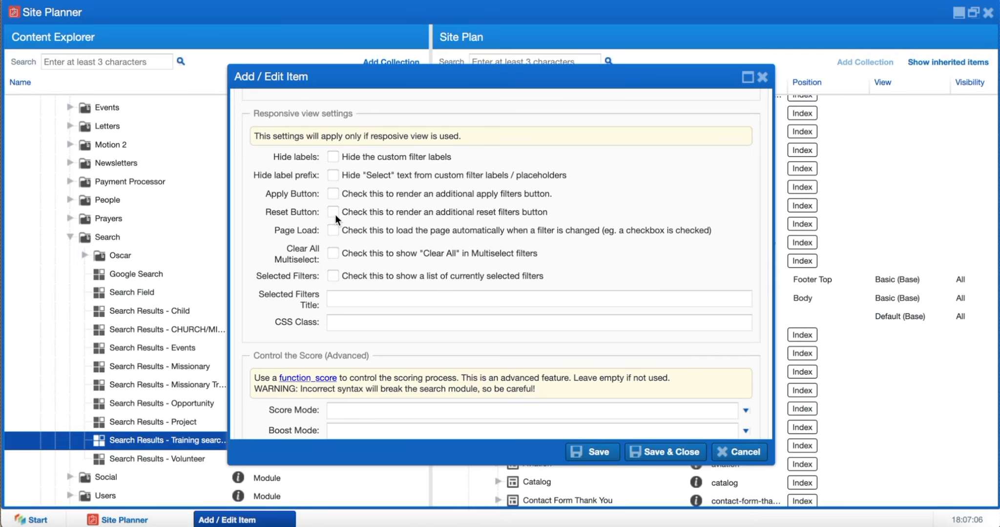
- Add a custom filter labelled Region to the search module, with Tags as its datasource
{"action": "scroll", "coordinate": [335, 214], "scroll_direction": "down", "scroll_amount": 1}
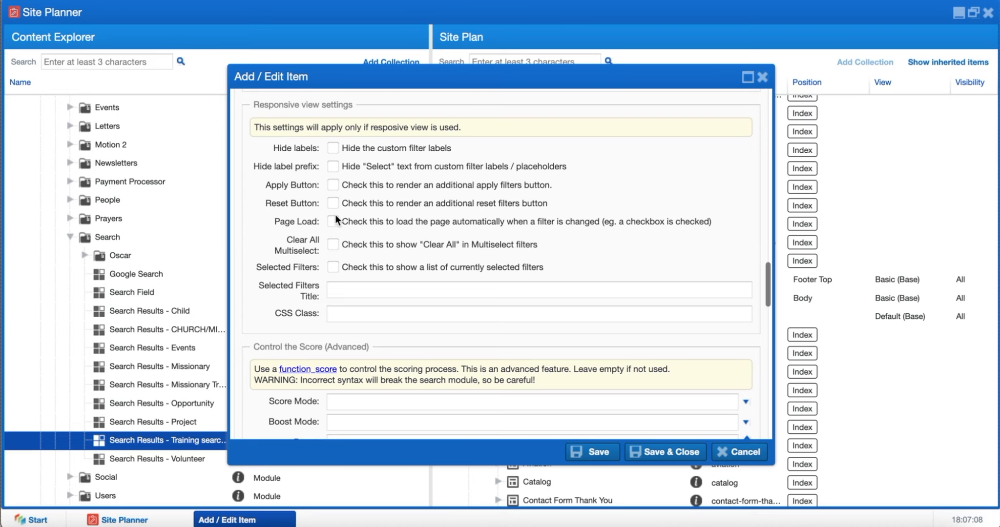
{"action": "scroll", "coordinate": [335, 214], "scroll_direction": "down", "scroll_amount": 5}
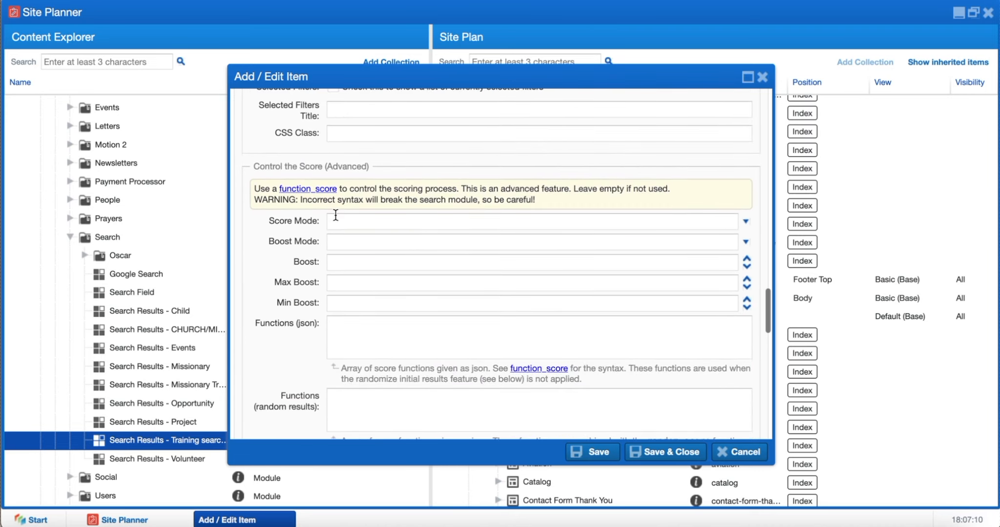
{"action": "scroll", "coordinate": [335, 214], "scroll_direction": "down", "scroll_amount": 9}
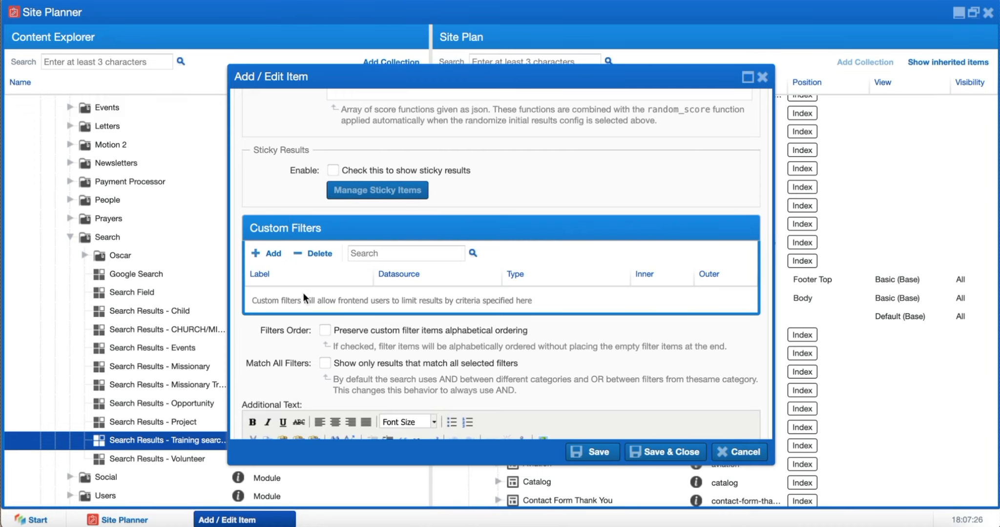
{"action": "left_click", "coordinate": [270, 254]}
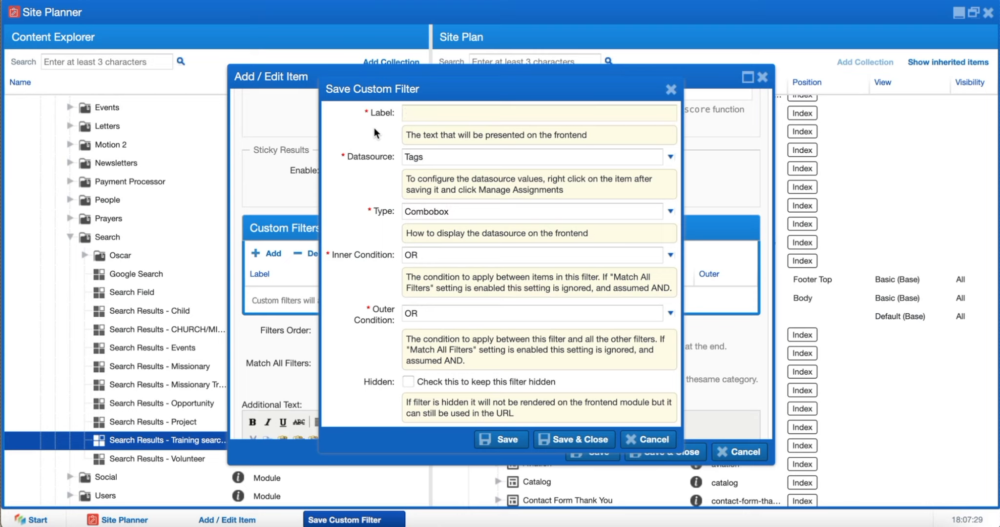
{"action": "type", "text": "Region"}
{"action": "left_click", "coordinate": [413, 156]}
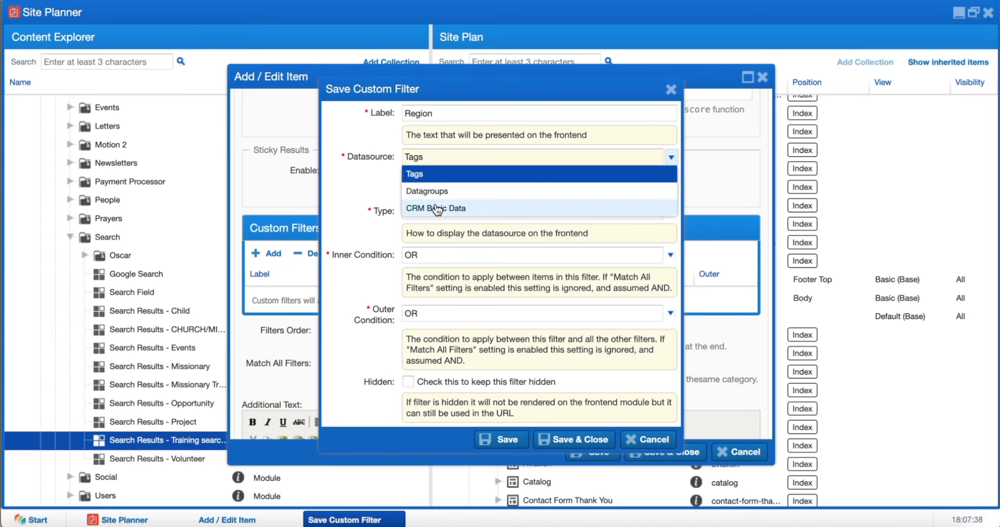
{"action": "left_click", "coordinate": [415, 172]}
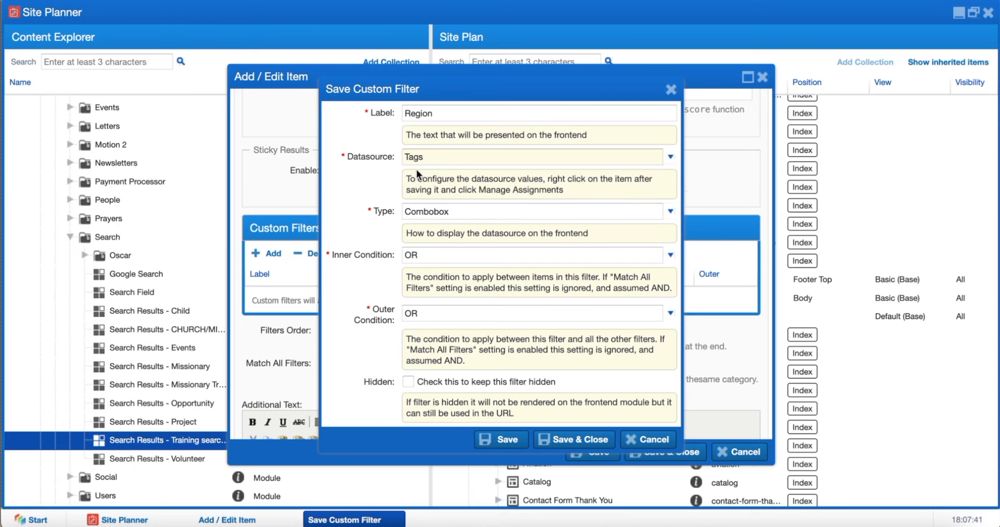
- Keep the Region filter's type as Combobox and its inner condition as OR, and save the filter
{"action": "left_click", "coordinate": [445, 210]}
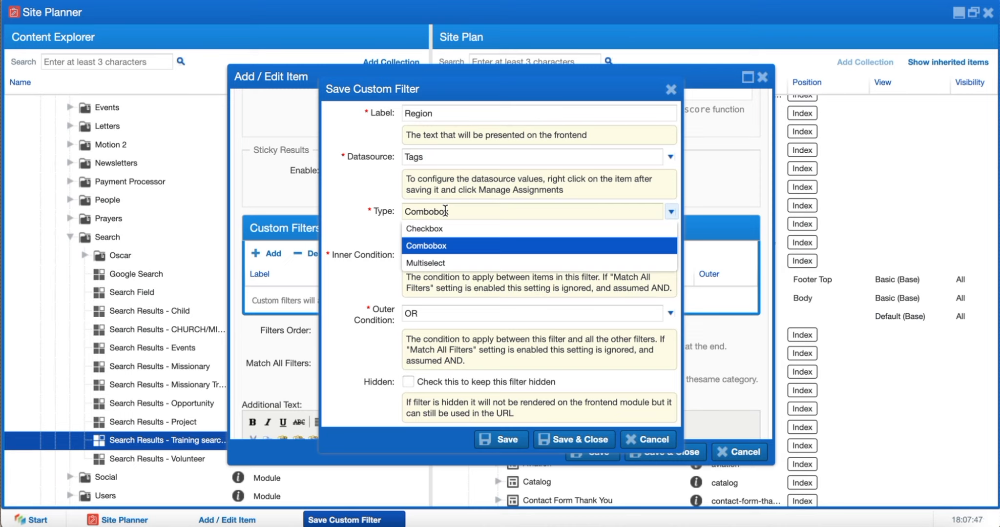
{"action": "left_click", "coordinate": [445, 210]}
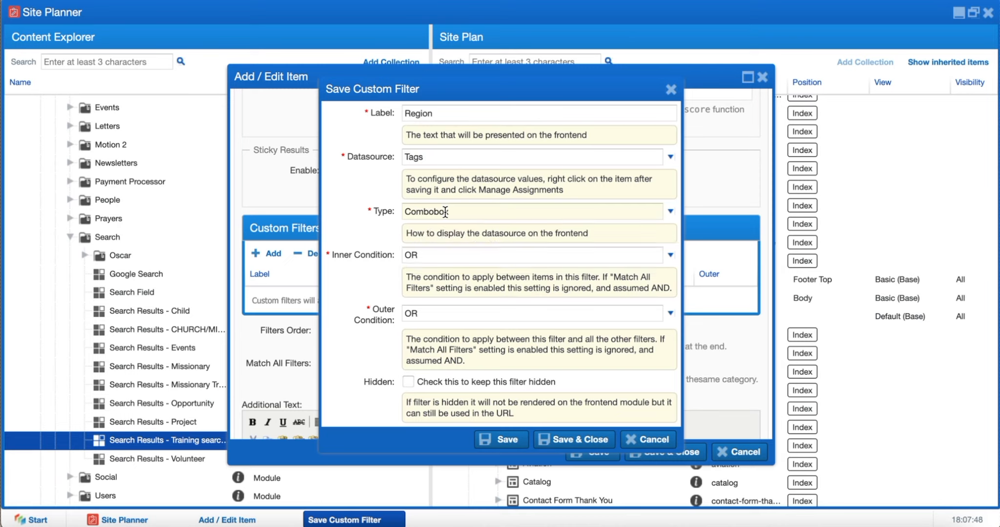
{"action": "left_click", "coordinate": [460, 256]}
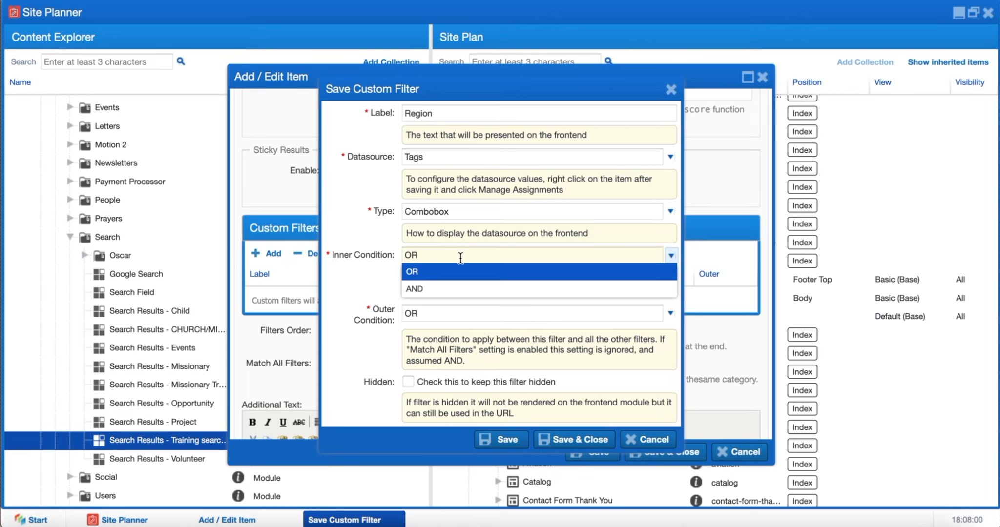
{"action": "left_click", "coordinate": [460, 257]}
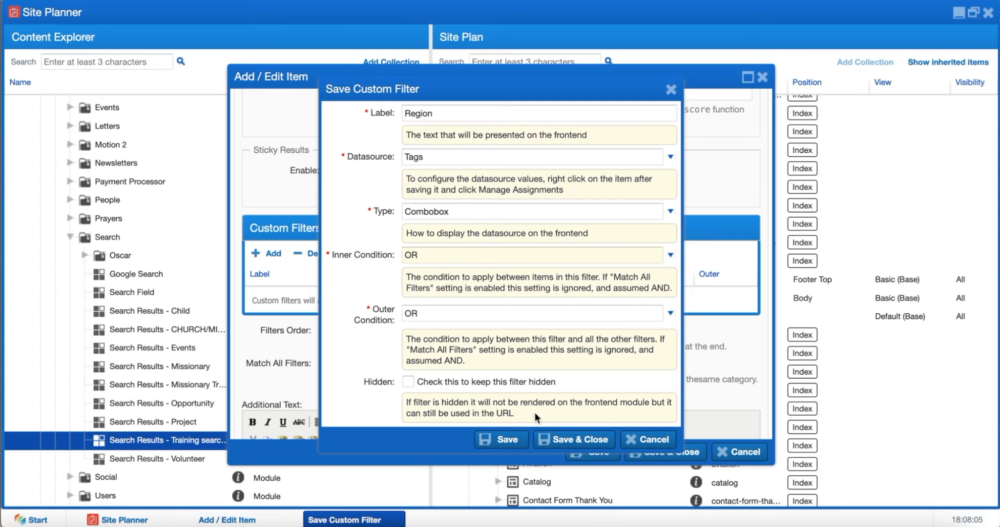
{"action": "left_click", "coordinate": [551, 439]}
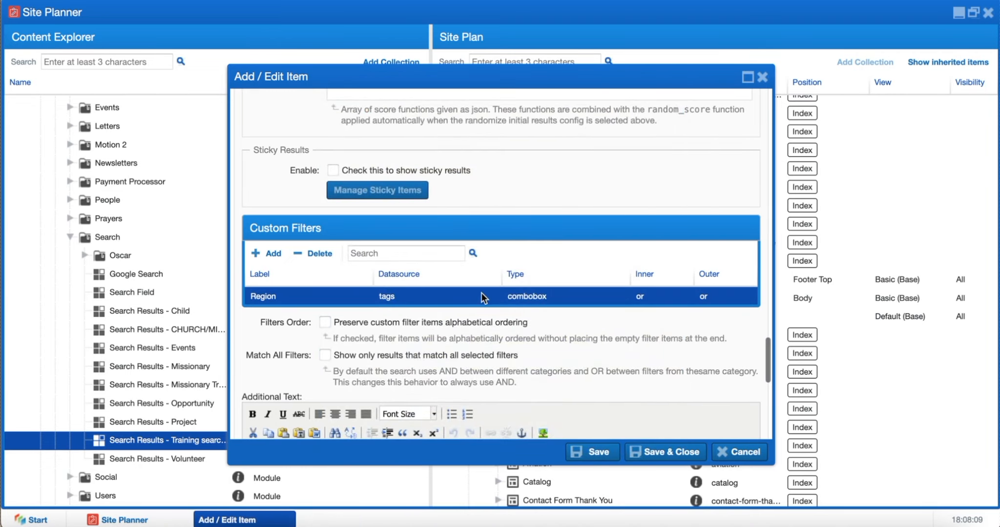
{"action": "right_click", "coordinate": [455, 293]}
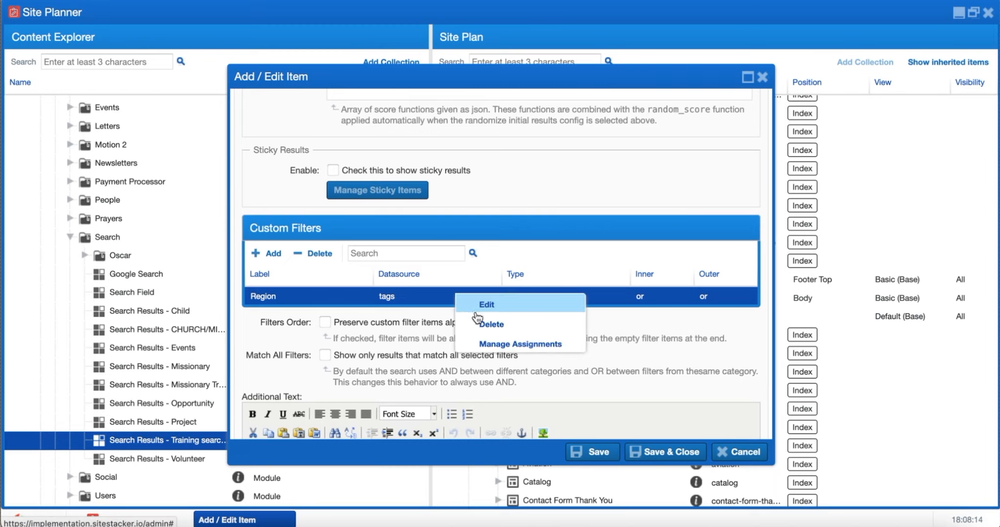
{"action": "left_click", "coordinate": [486, 343]}
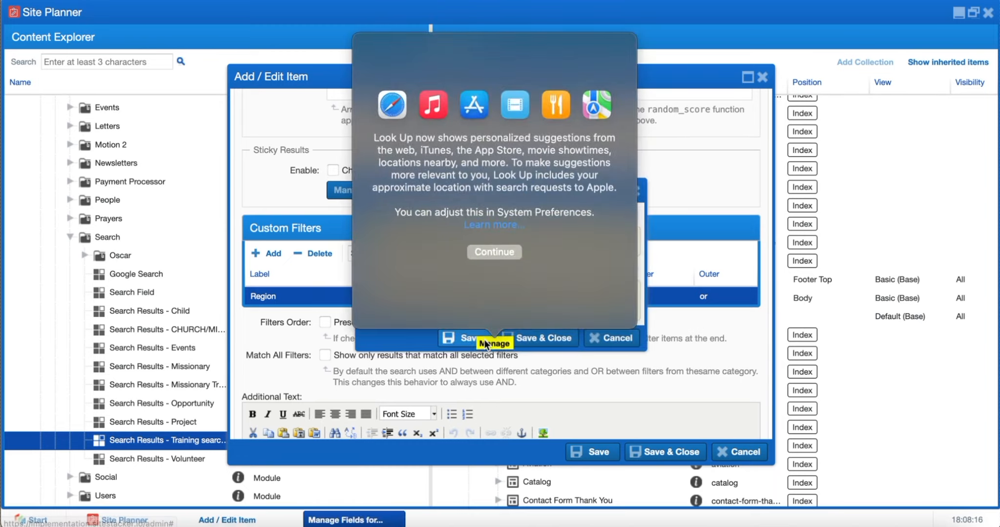
{"action": "left_click", "coordinate": [399, 342]}
{"action": "left_click", "coordinate": [481, 337]}
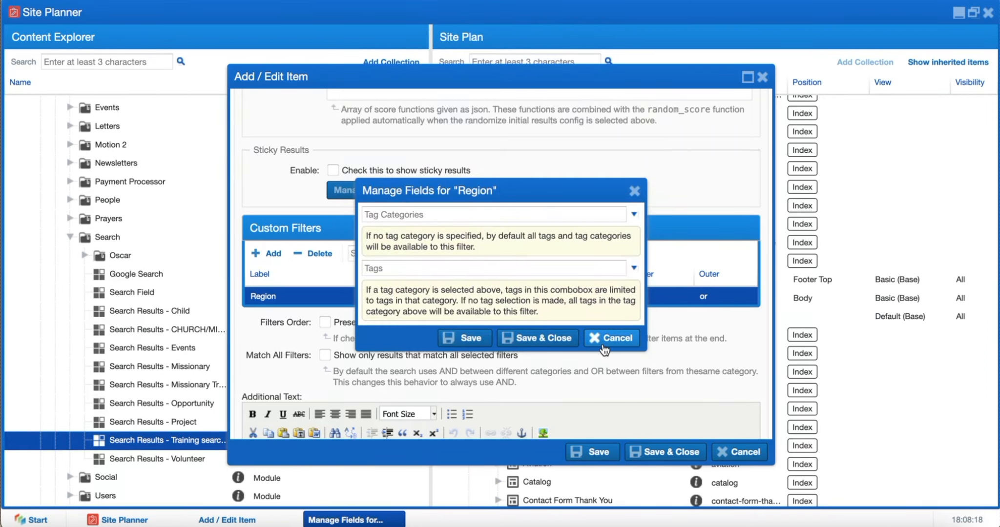
{"action": "left_click", "coordinate": [610, 338]}
- Open the Region filter's assignments and set its tag category to Regions
{"action": "right_click", "coordinate": [523, 290]}
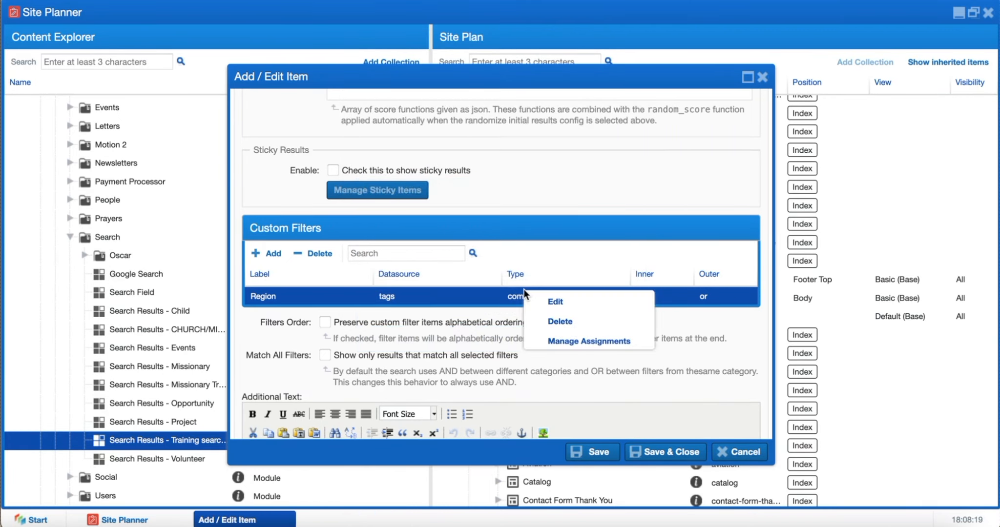
{"action": "left_click", "coordinate": [562, 341]}
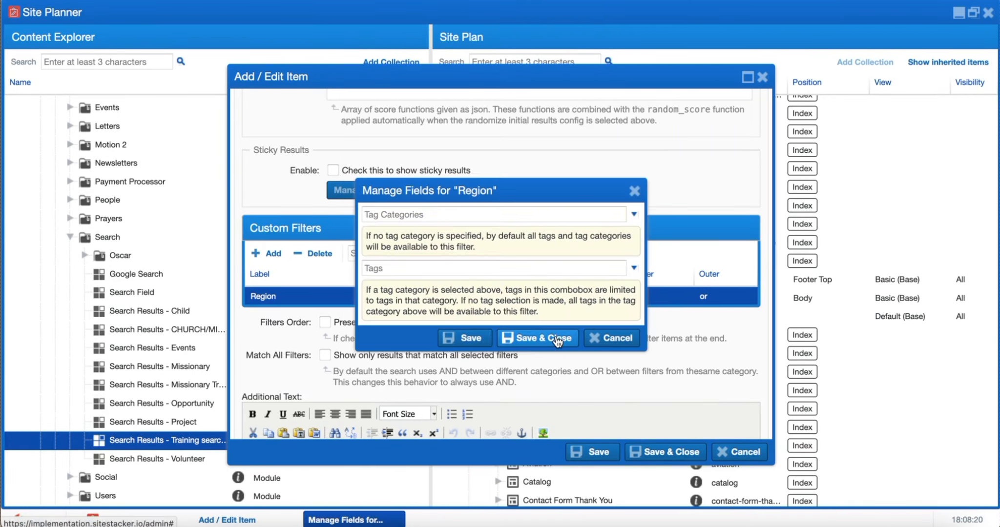
{"action": "left_click", "coordinate": [434, 216]}
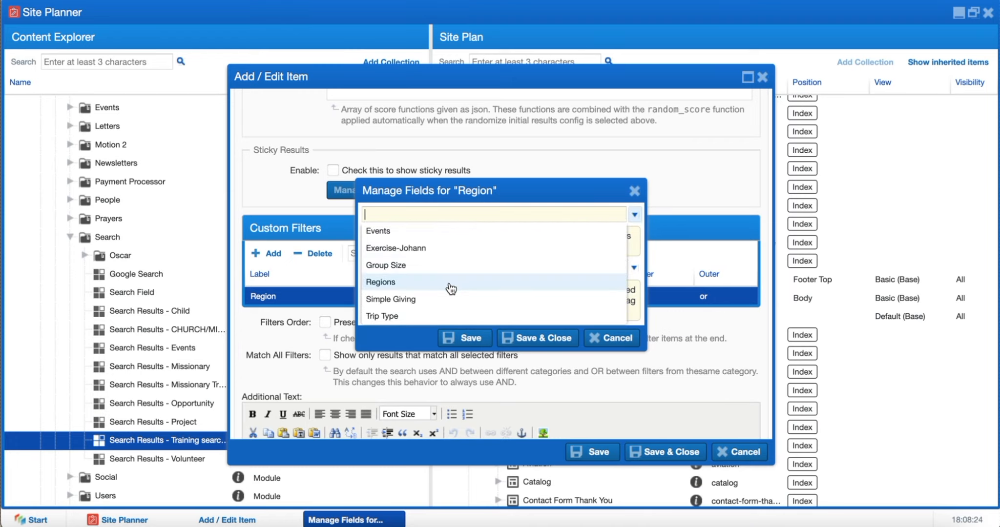
{"action": "left_click", "coordinate": [450, 288]}
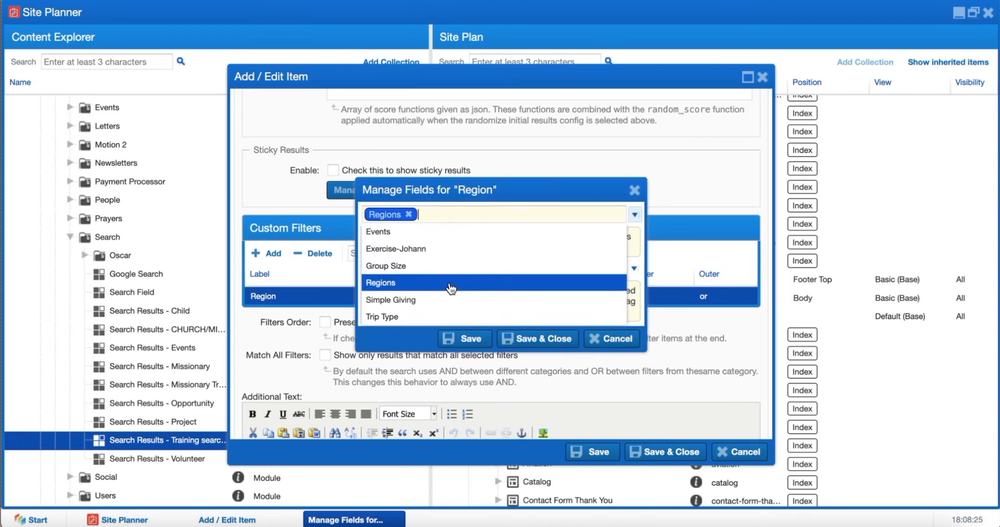
{"action": "left_click", "coordinate": [459, 192]}
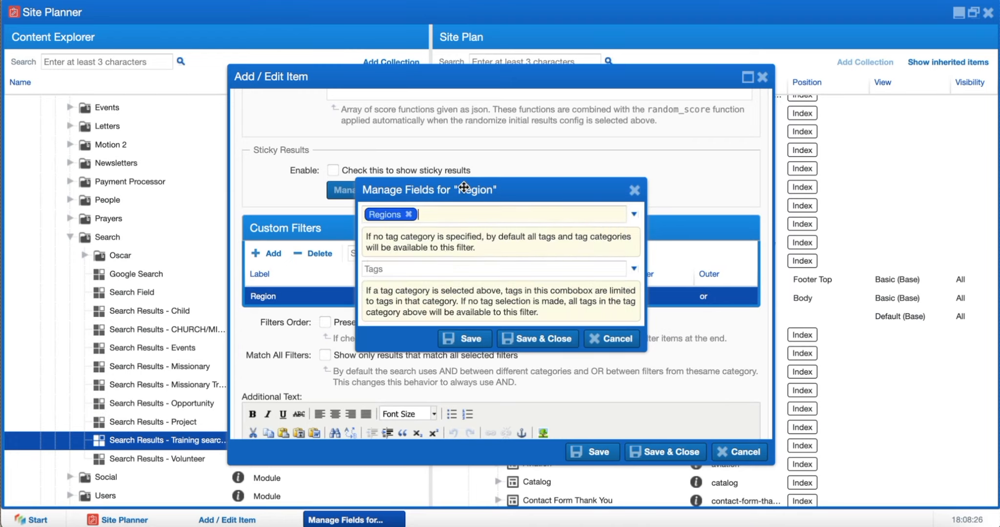
- Add the Americas, Africa, Asia, Pacific and Europe tags to the Region filter and save the assignments
{"action": "left_click", "coordinate": [443, 270]}
{"action": "left_click", "coordinate": [442, 312]}
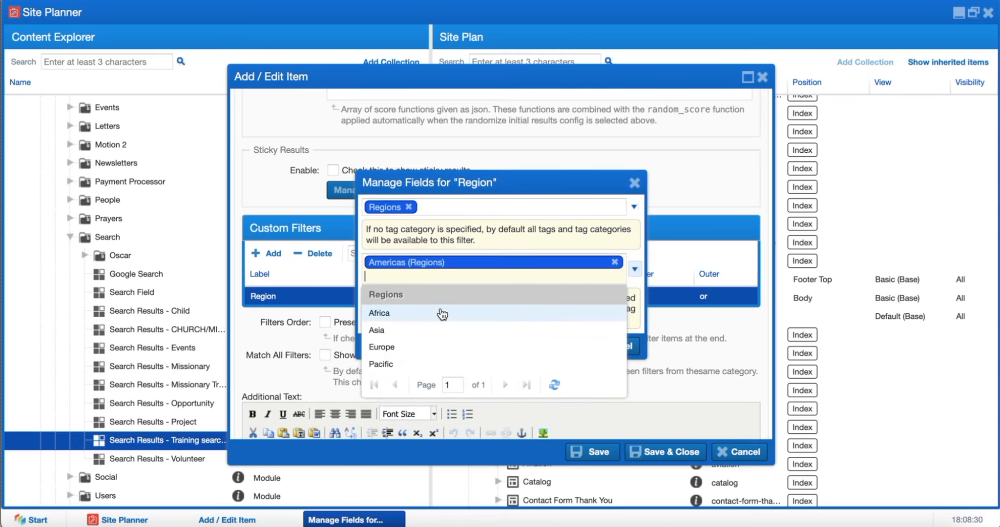
{"action": "left_click", "coordinate": [442, 313]}
{"action": "left_click", "coordinate": [443, 319]}
{"action": "left_click", "coordinate": [442, 343]}
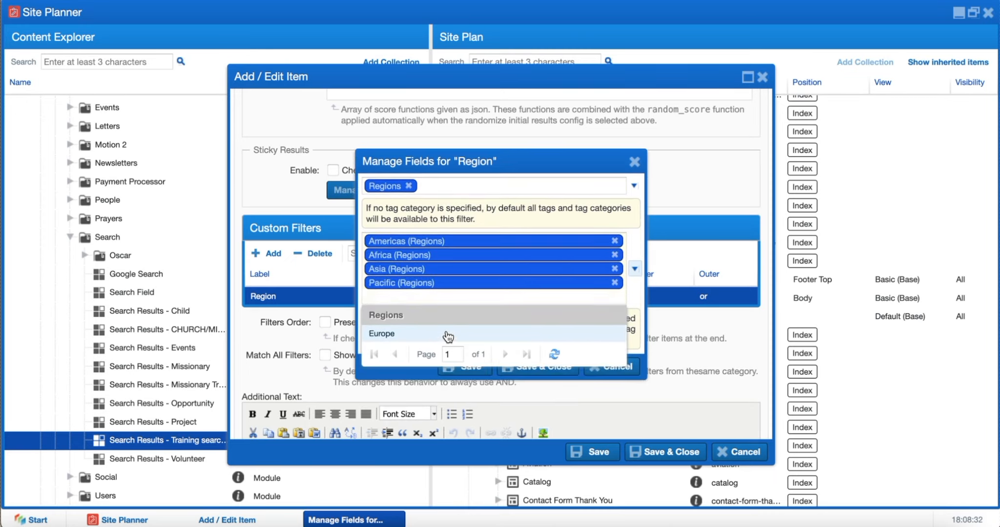
{"action": "left_click", "coordinate": [445, 334]}
{"action": "left_click", "coordinate": [569, 202]}
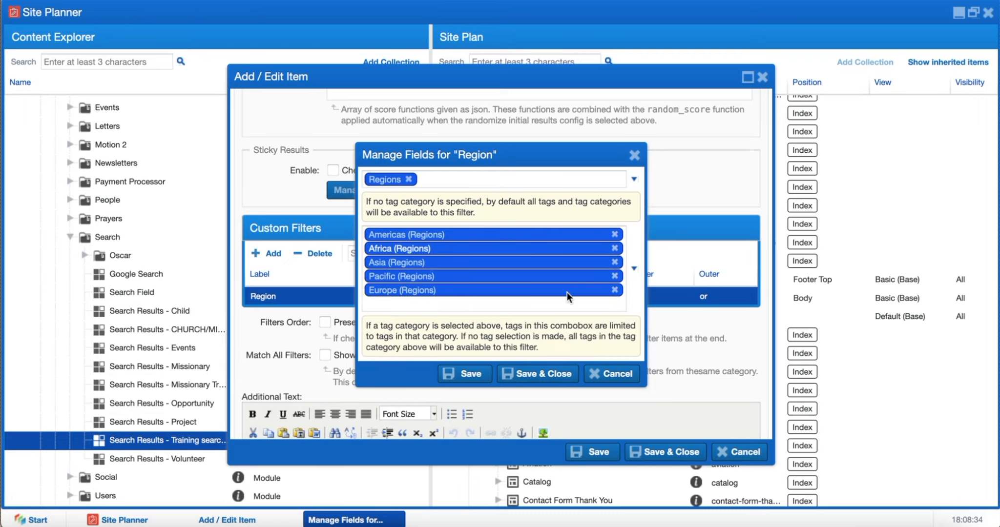
{"action": "left_click", "coordinate": [556, 374]}
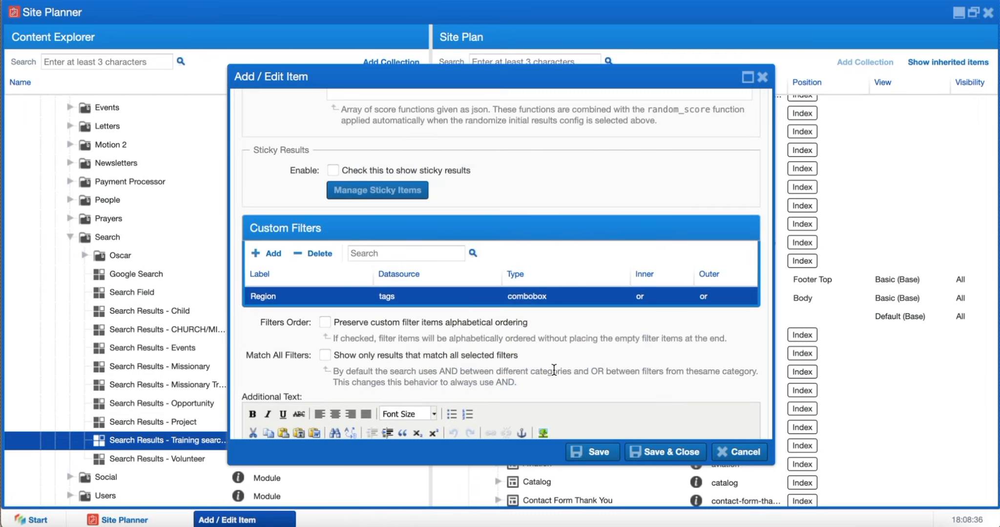
- Save the search module, reload the public search page and check the options of its Region filter
{"action": "left_click", "coordinate": [583, 452]}
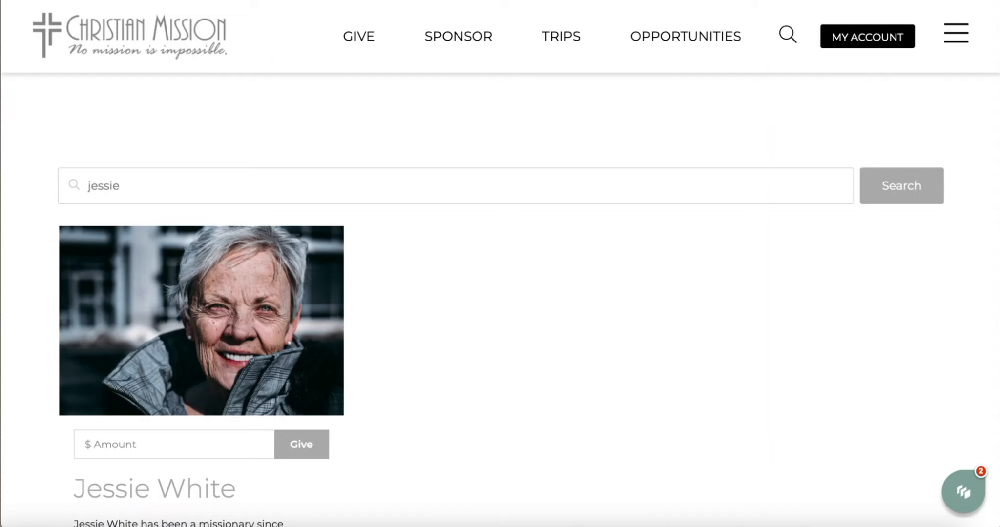
{"action": "left_click", "coordinate": [71, 0]}
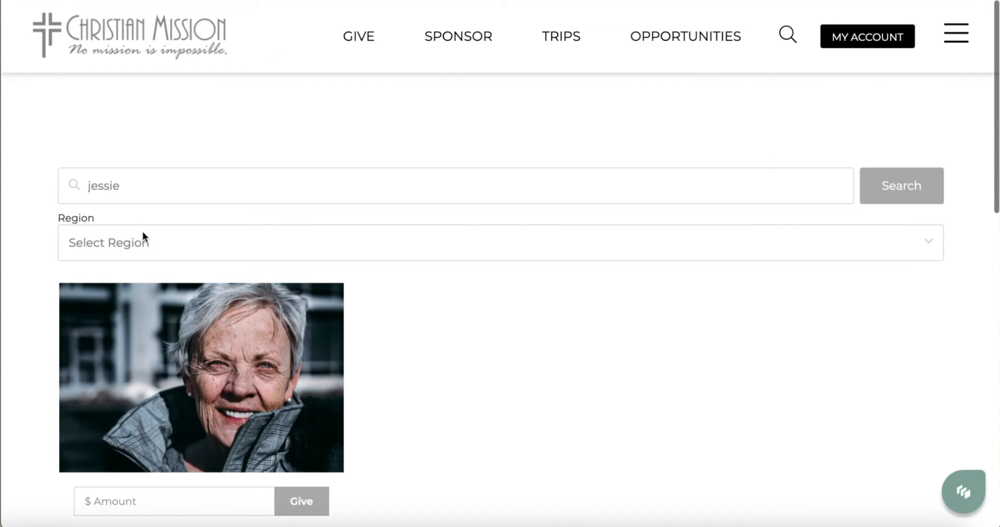
{"action": "left_click", "coordinate": [138, 242]}
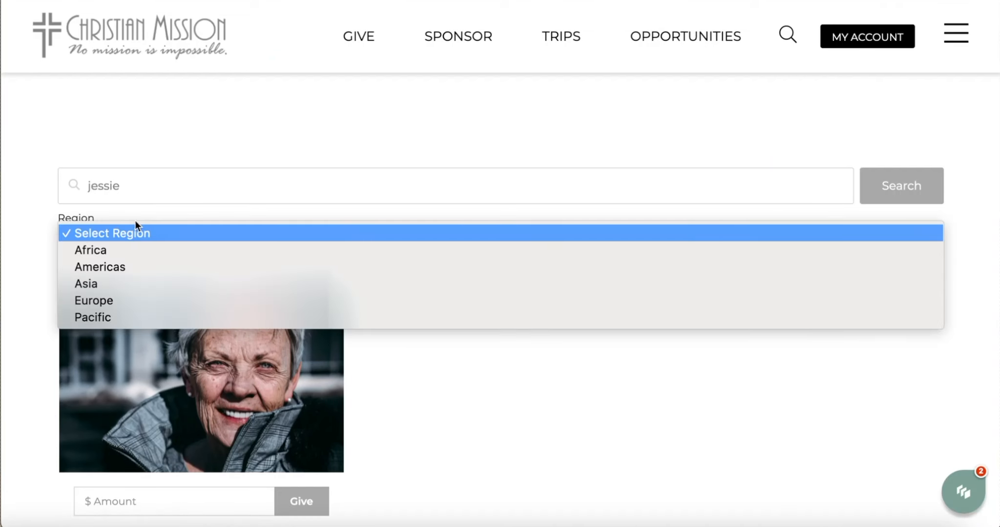
{"action": "left_click", "coordinate": [140, 185]}
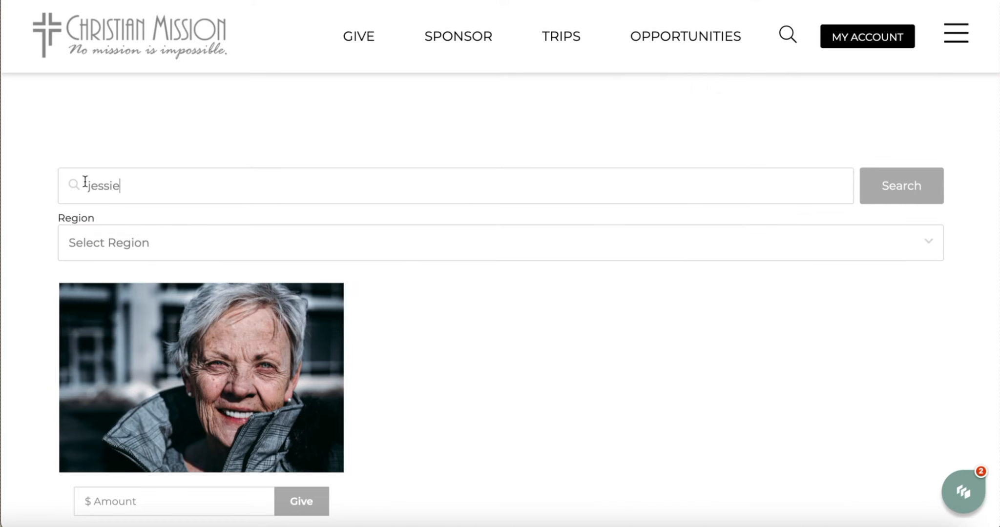
- Clear the search term on the public page, run the empty search and view the Country filter's options
{"action": "left_click_drag", "start_coordinate": [140, 185], "coordinate": [84, 182]}
{"action": "key", "text": "BackSpace"}
{"action": "key", "text": "Return"}
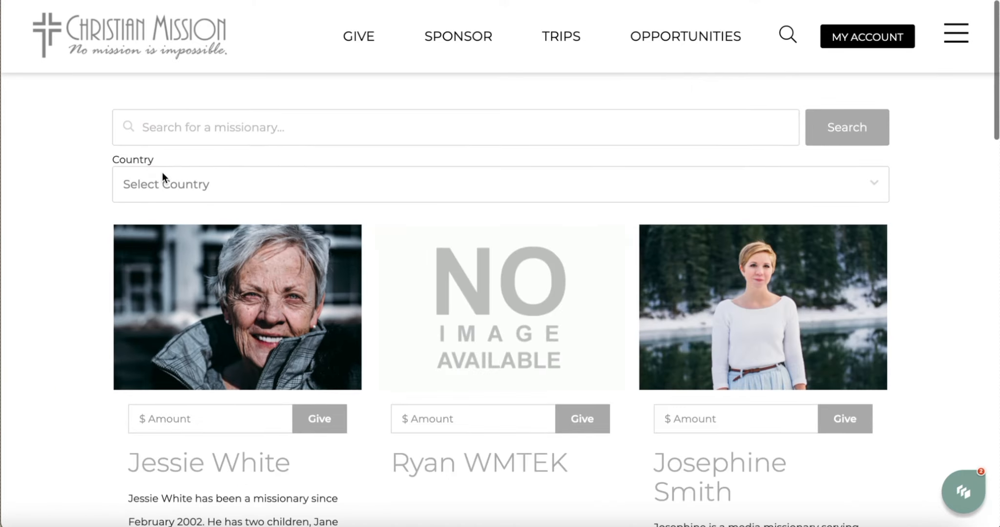
{"action": "left_click", "coordinate": [164, 175]}
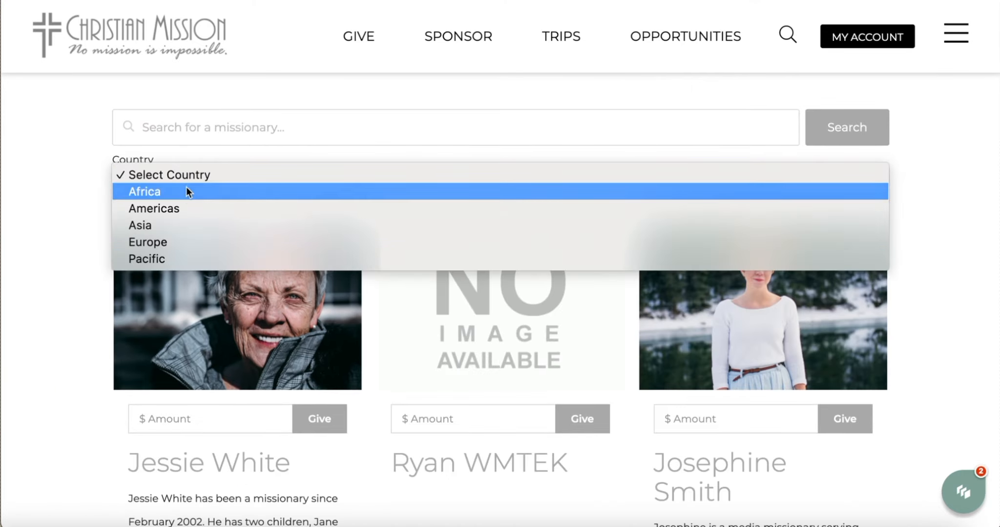
{"action": "left_click", "coordinate": [322, 180]}
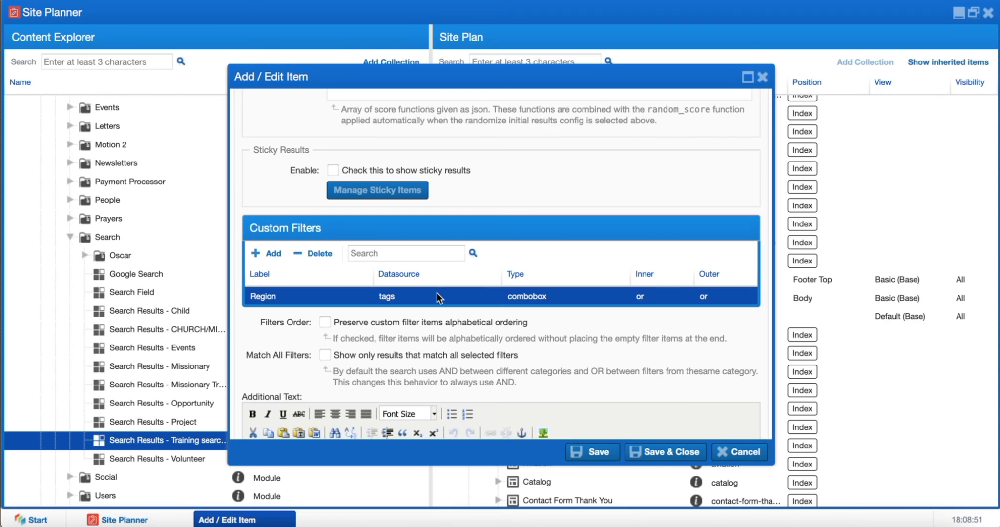
- Change the Region custom filter to type Checkbox with AND as inner and outer condition, and save it
{"action": "right_click", "coordinate": [437, 294]}
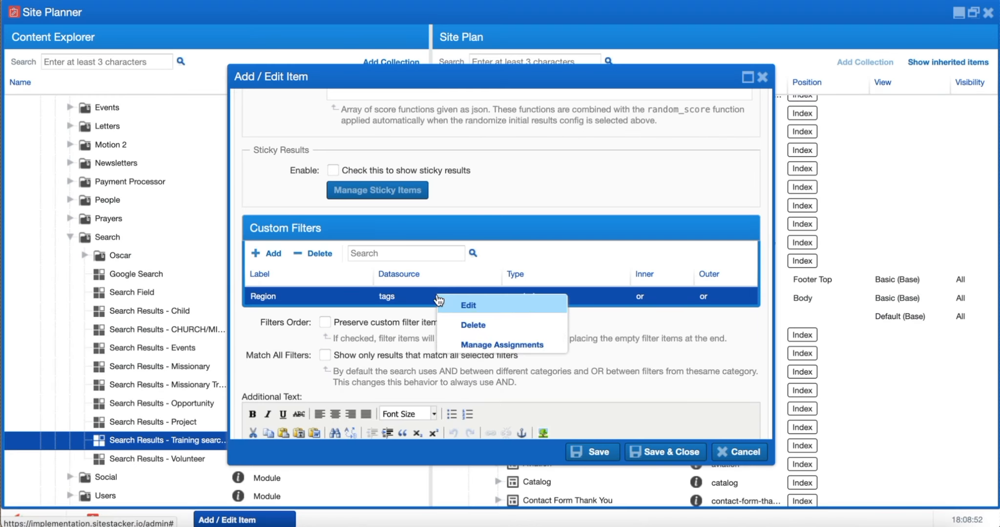
{"action": "double_click", "coordinate": [409, 303]}
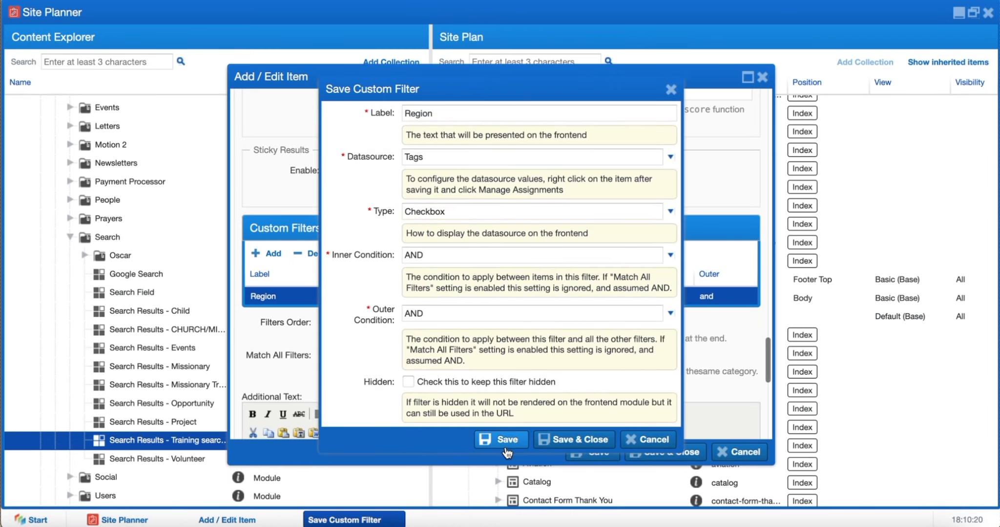
{"action": "left_click", "coordinate": [507, 441]}
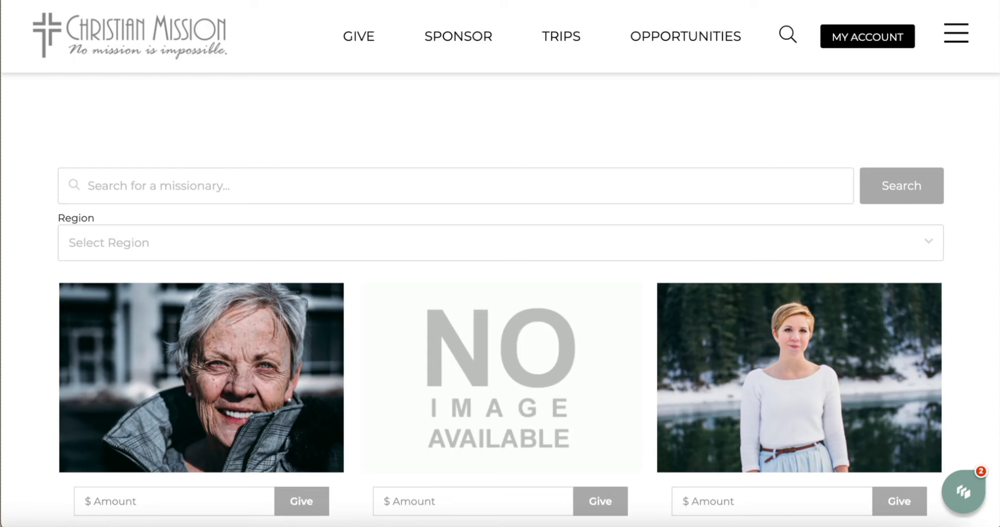
- Reload the public search page and test the Region checkboxes by ticking and unticking Americas
{"action": "key", "text": "super+r"}
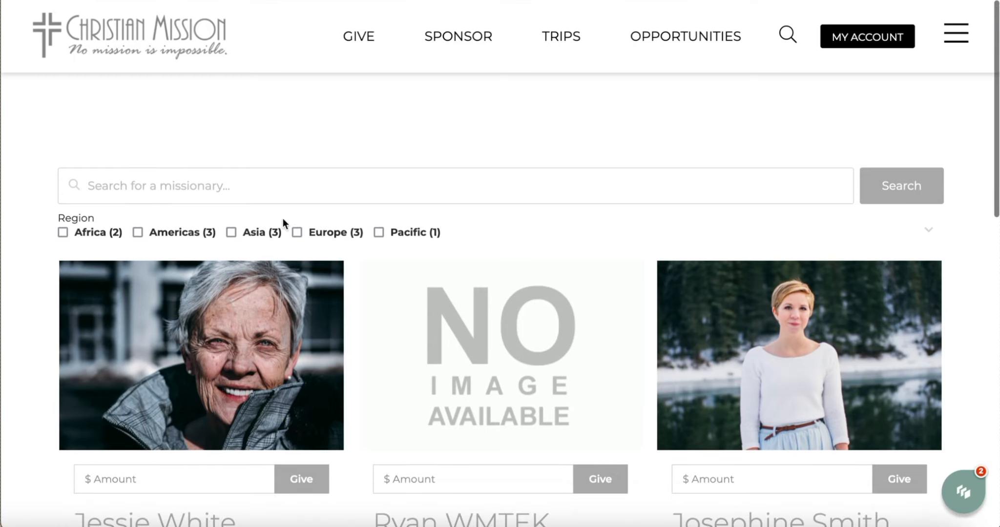
{"action": "left_click", "coordinate": [138, 233]}
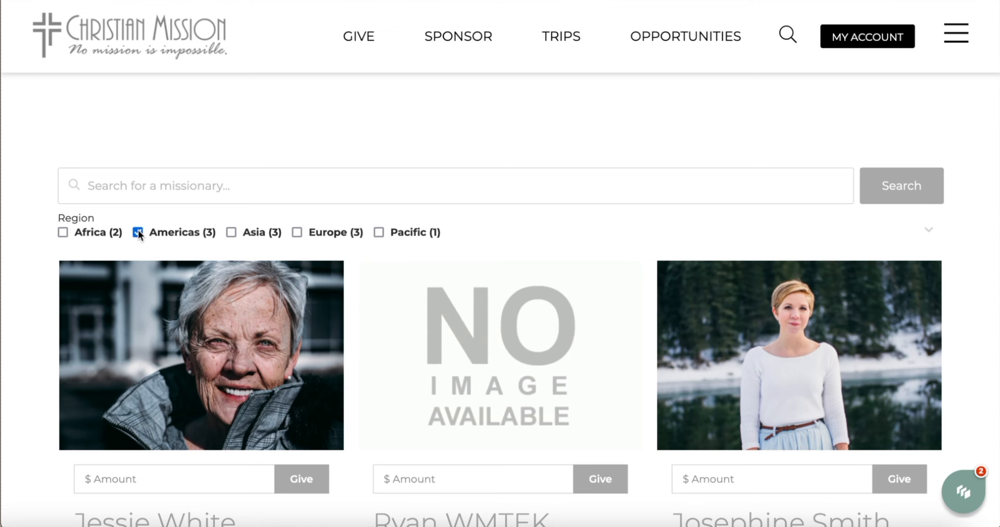
{"action": "left_click", "coordinate": [138, 232]}
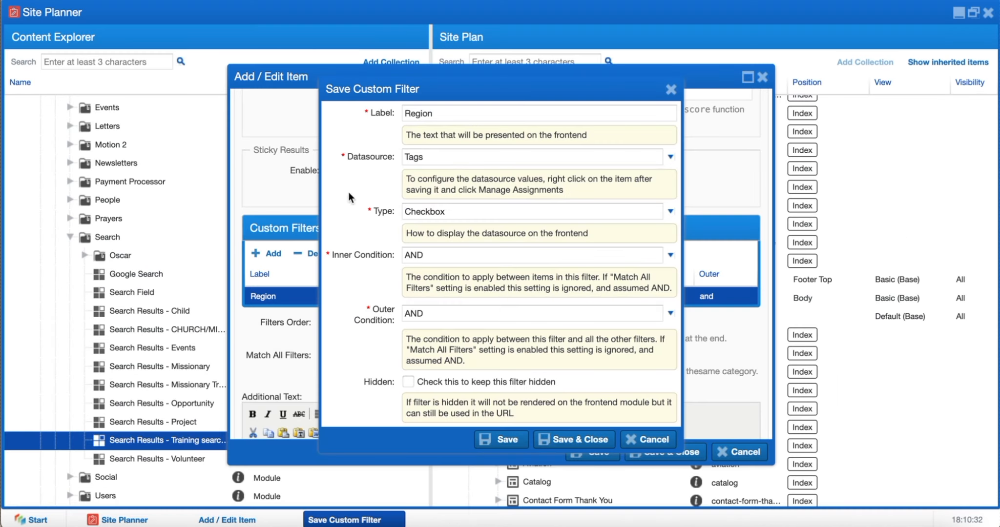
- Change the Region custom filter's type to Multiselect and save it
{"action": "left_click", "coordinate": [402, 211]}
{"action": "left_click", "coordinate": [432, 266]}
{"action": "left_click", "coordinate": [506, 441]}
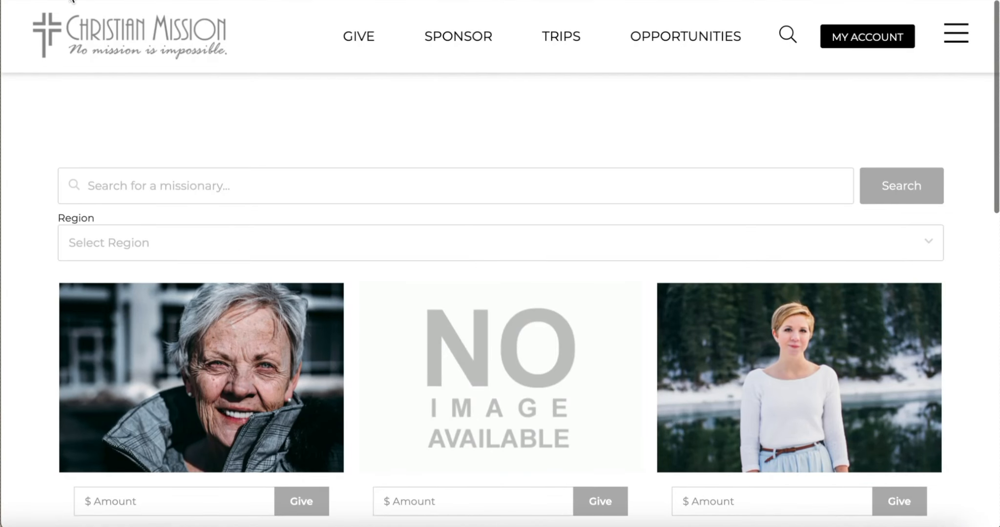
- Test the public page's Region multiselect by choosing Africa, Americas, Asia and Europe, clearing every selection and closing the list
{"action": "left_click", "coordinate": [162, 242]}
{"action": "left_click", "coordinate": [114, 281]}
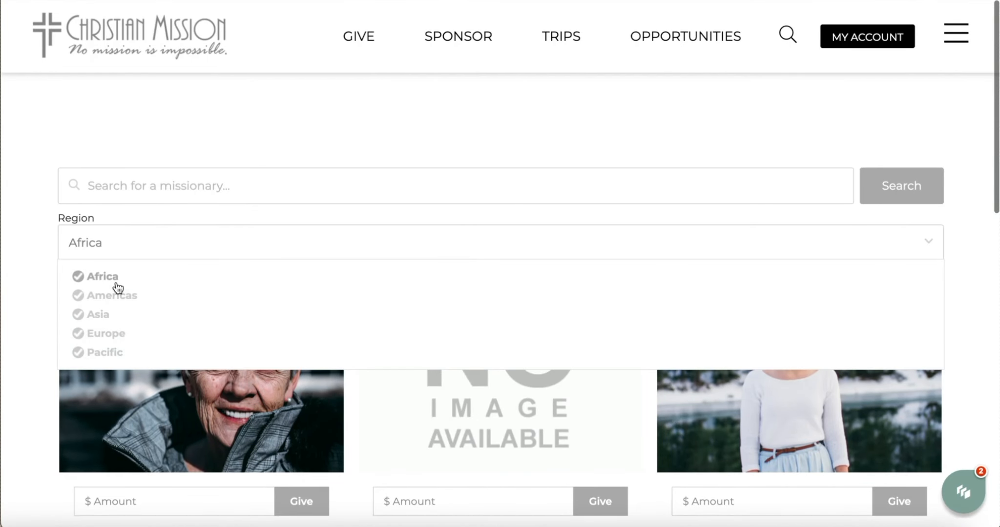
{"action": "left_click", "coordinate": [112, 297]}
{"action": "left_click", "coordinate": [110, 315]}
{"action": "left_click", "coordinate": [108, 334]}
{"action": "left_click", "coordinate": [109, 316]}
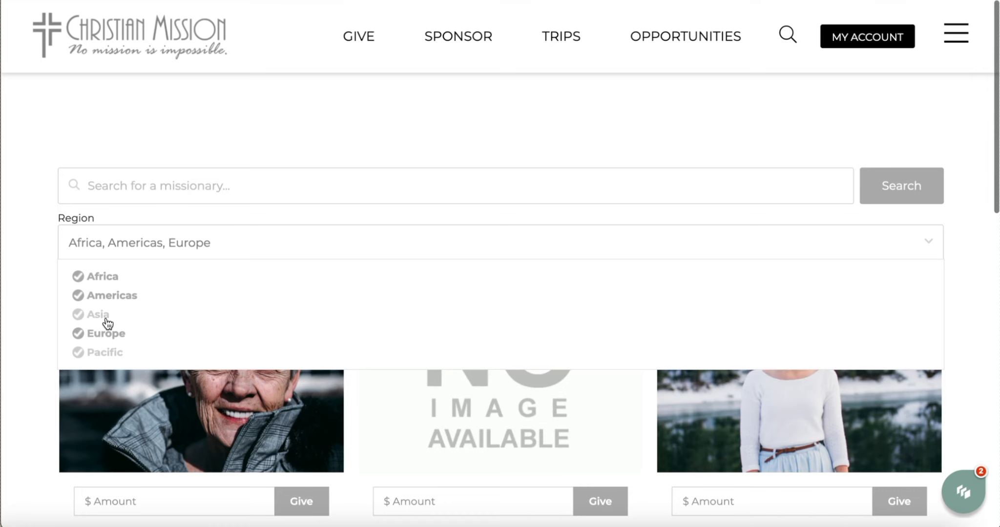
{"action": "left_click", "coordinate": [106, 336]}
{"action": "left_click", "coordinate": [112, 299]}
{"action": "left_click", "coordinate": [112, 282]}
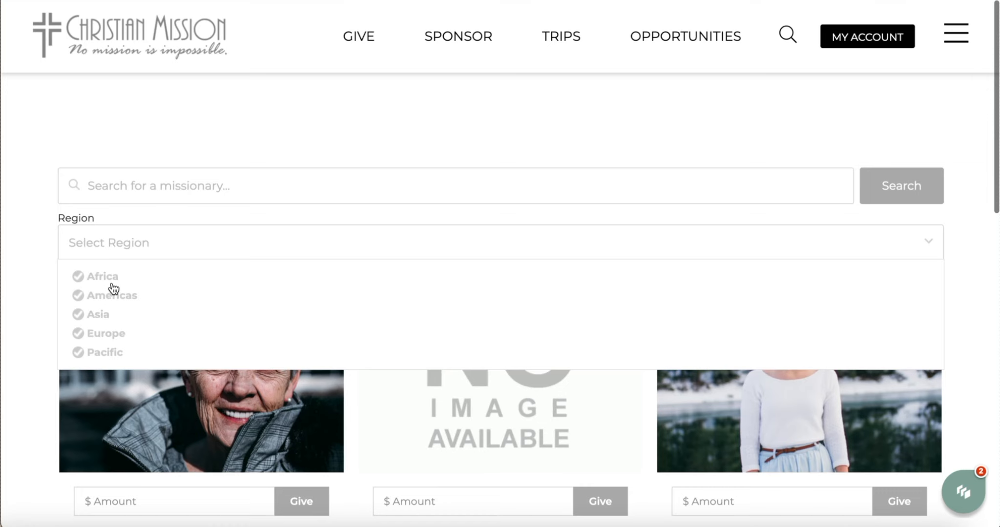
{"action": "left_click", "coordinate": [121, 220]}
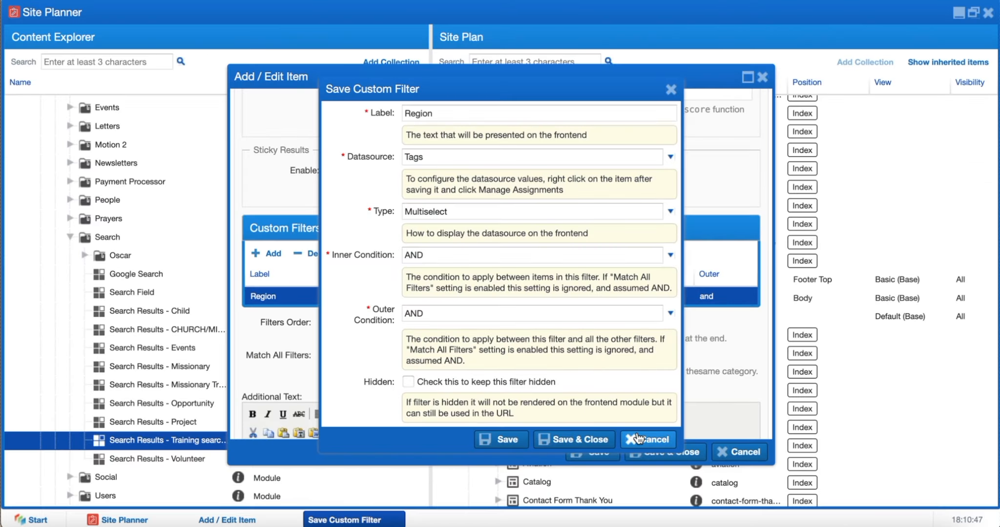
- Close the Region filter settings, enter "Search for a missiuonary and make an impact." as the module's Additional Text and save
{"action": "left_click", "coordinate": [637, 438]}
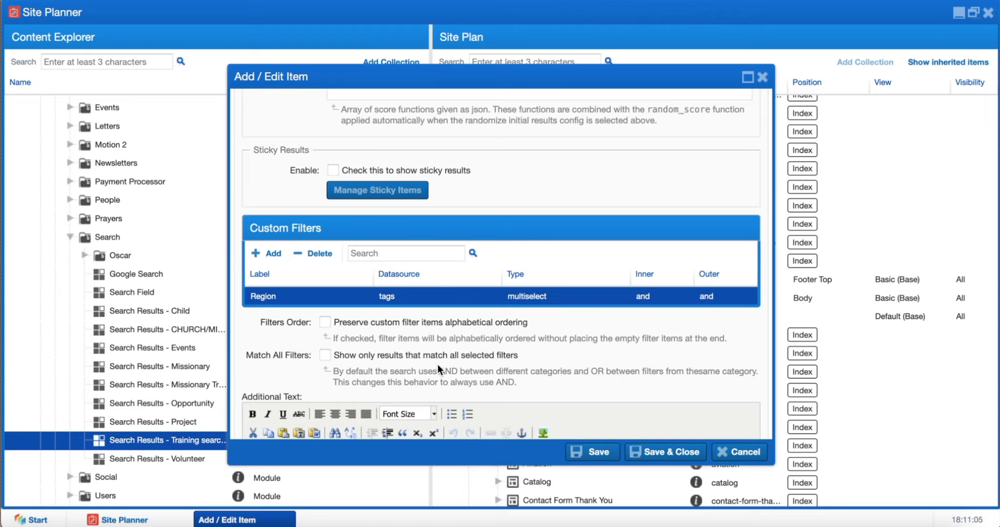
{"action": "scroll", "coordinate": [438, 364], "scroll_direction": "down", "scroll_amount": 5}
{"action": "scroll", "coordinate": [437, 364], "scroll_direction": "down", "scroll_amount": 2}
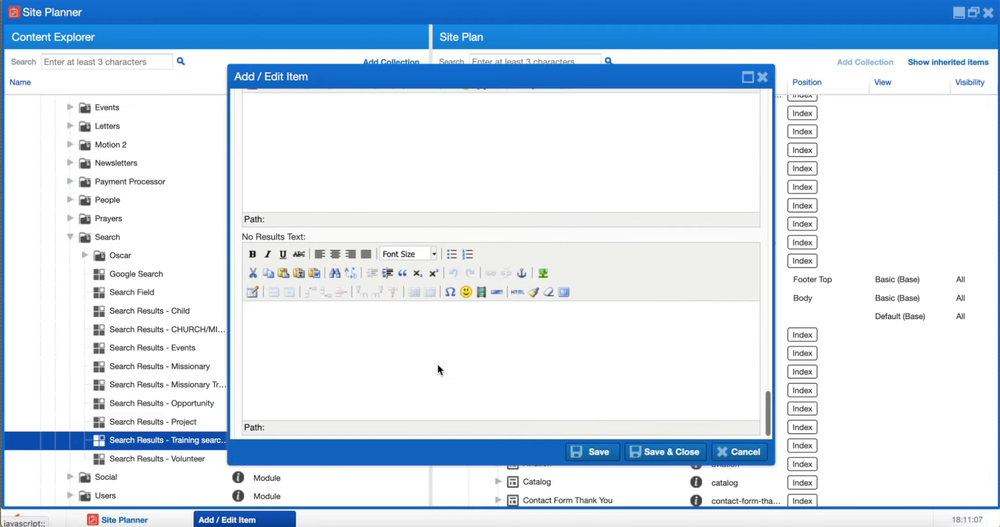
{"action": "scroll", "coordinate": [437, 365], "scroll_direction": "up", "scroll_amount": 3}
{"action": "left_click", "coordinate": [350, 284]}
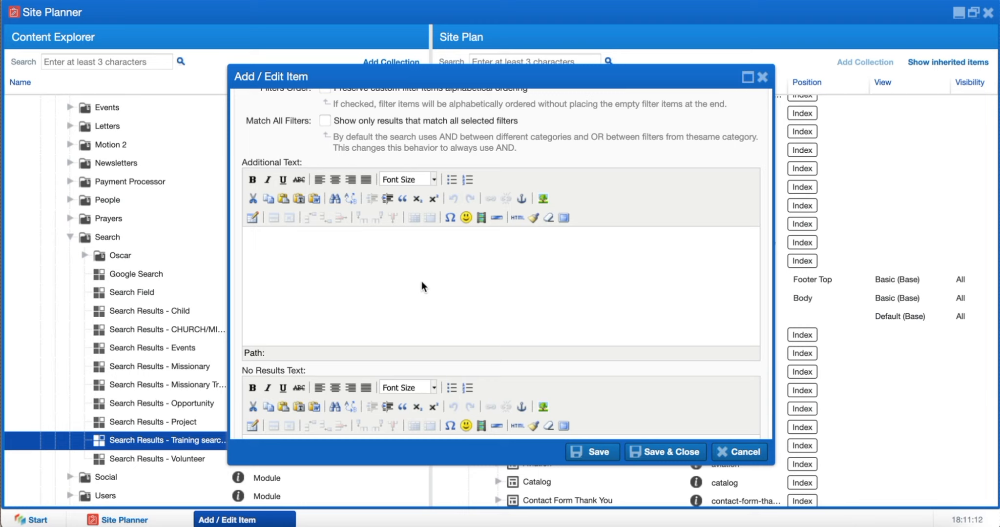
{"action": "type", "text": "Search for a missiuonary"}
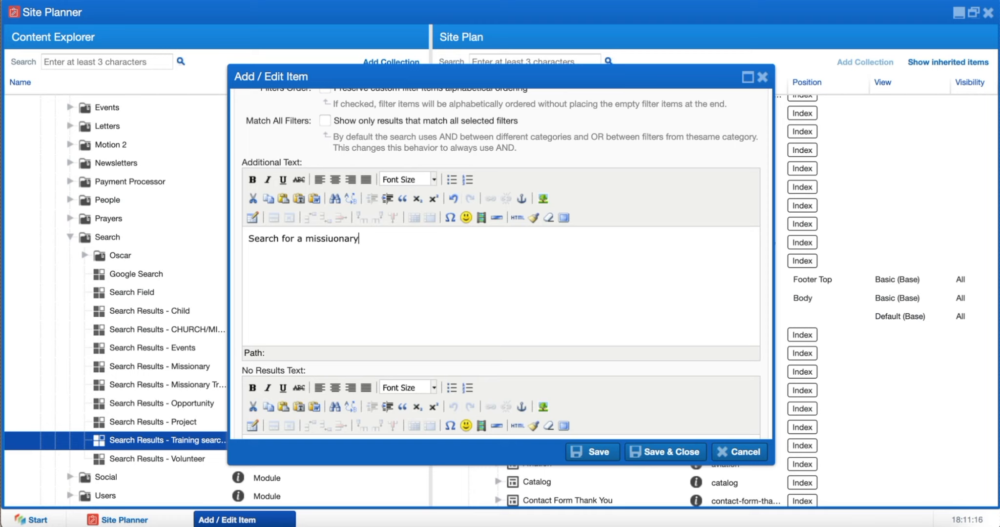
{"action": "type", "text": " and make an "}
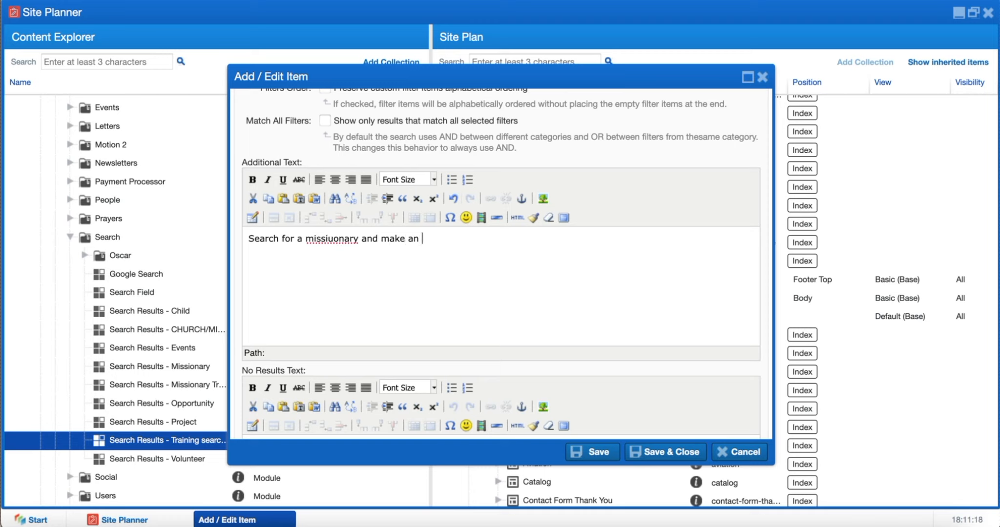
{"action": "type", "text": "impact."}
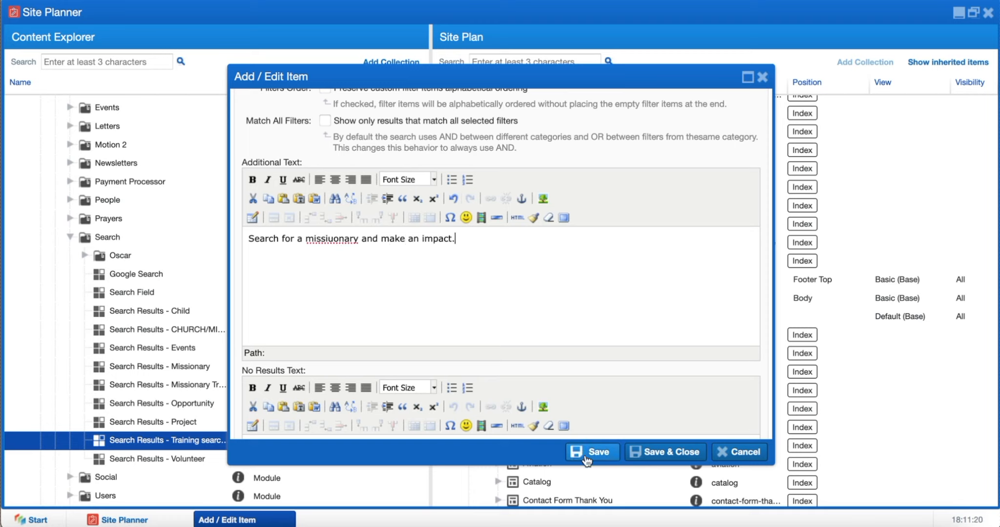
{"action": "left_click", "coordinate": [599, 456]}
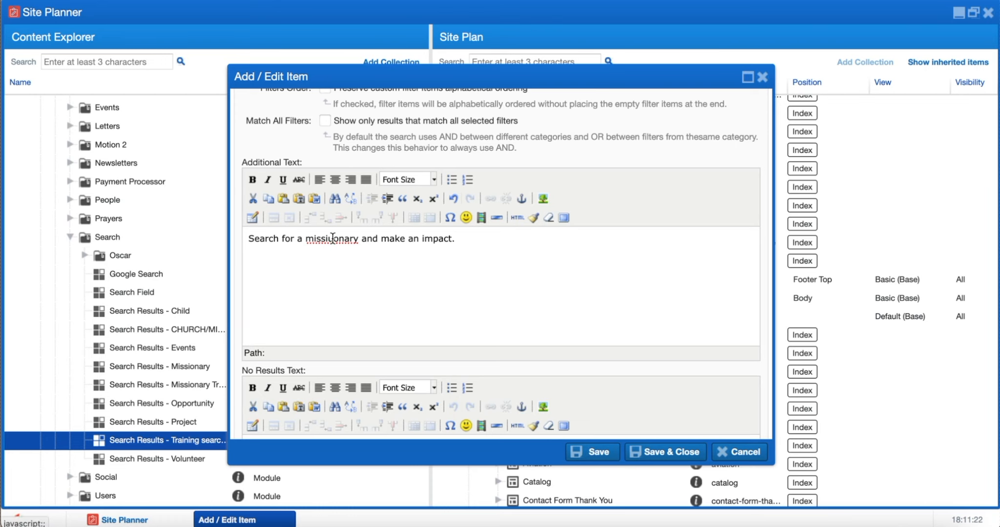
- Correct the misspelled word in the Additional Text to "missionary", save the module and check the text on the reloaded public page
{"action": "left_click", "coordinate": [333, 239]}
{"action": "key", "text": "BackSpace"}
{"action": "left_click", "coordinate": [598, 452]}
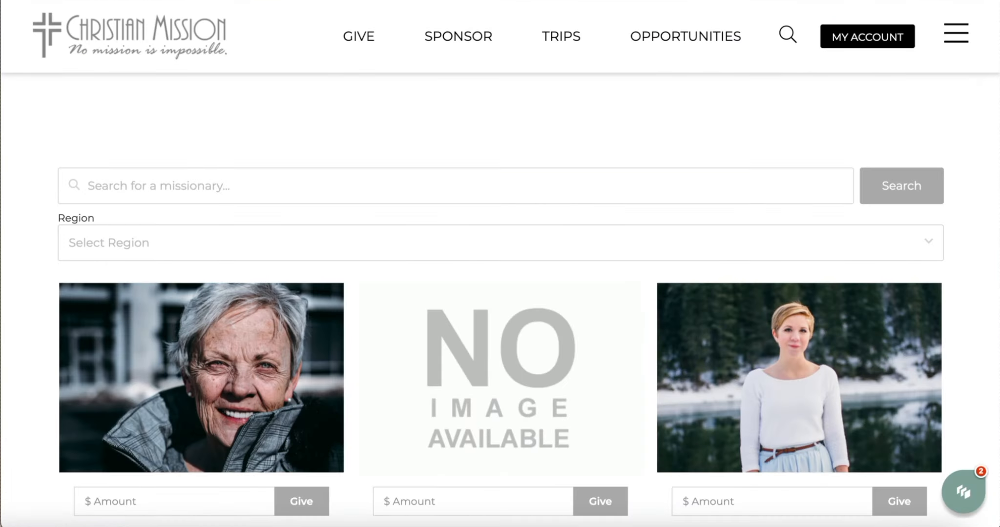
{"action": "key", "text": "super+r"}
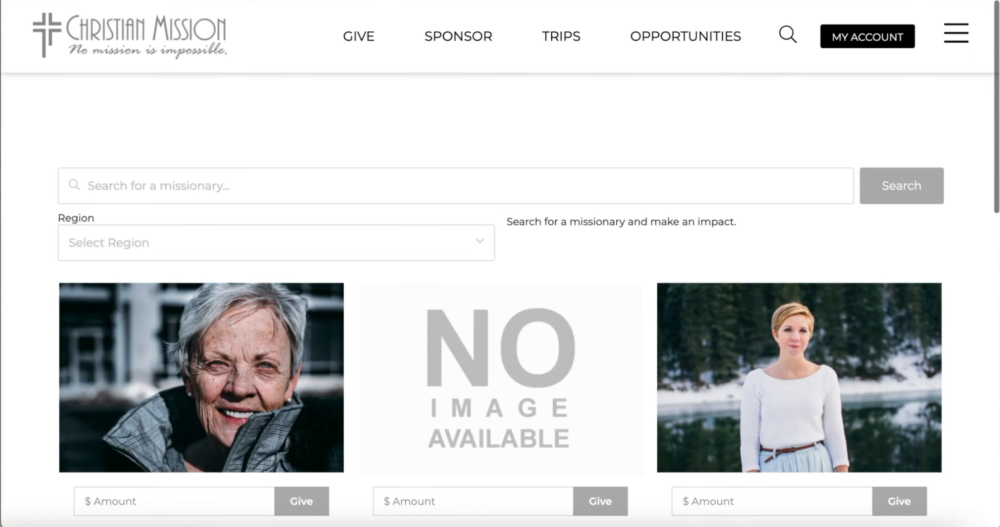